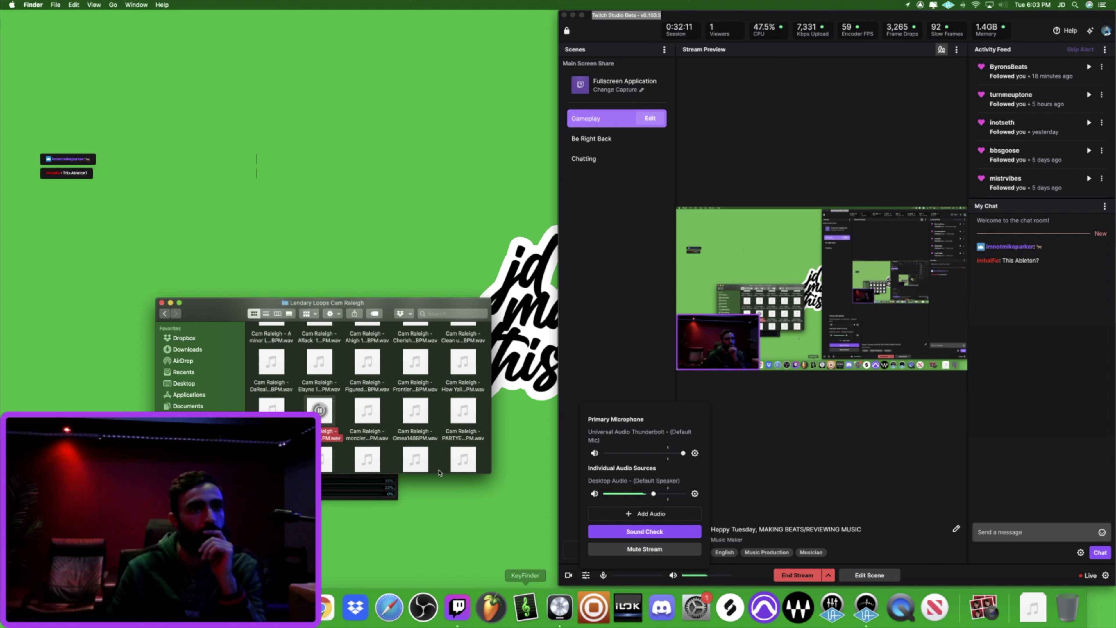
Step: Audition the moncler 152BPM loop in the Finder folder and bring it into the Logic Pro project as an audio track
click(366, 410)
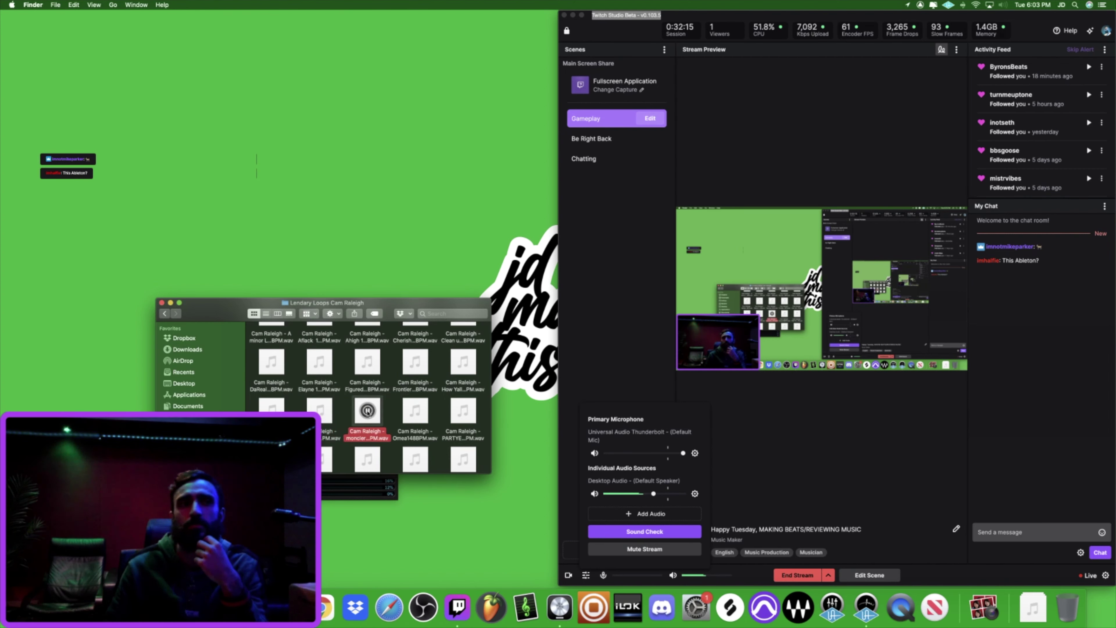
scroll(385, 412, down, 2)
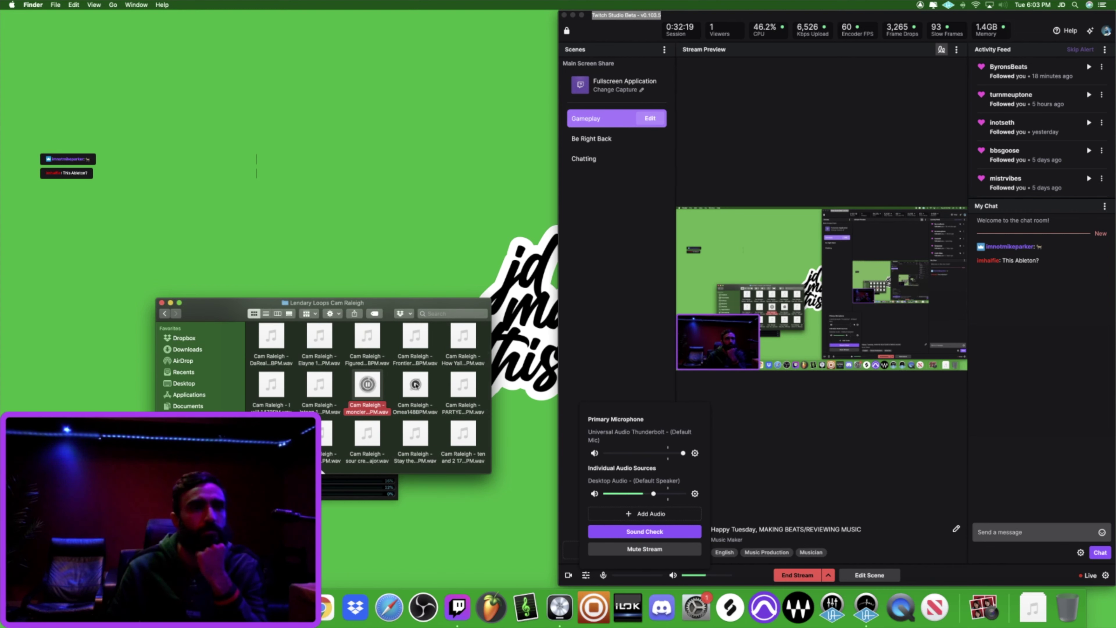
click(551, 620)
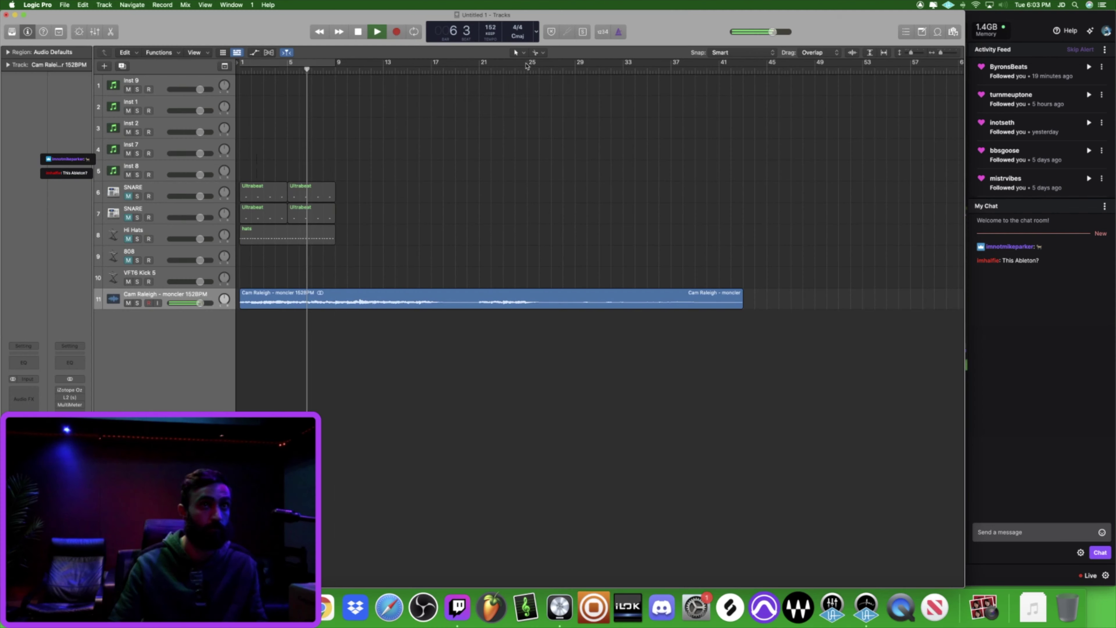
Step: Set the cycle range to bars 1–25 and delete the part of the moncler loop after bar 25
drag(528, 62, 240, 62)
drag(551, 297, 540, 301)
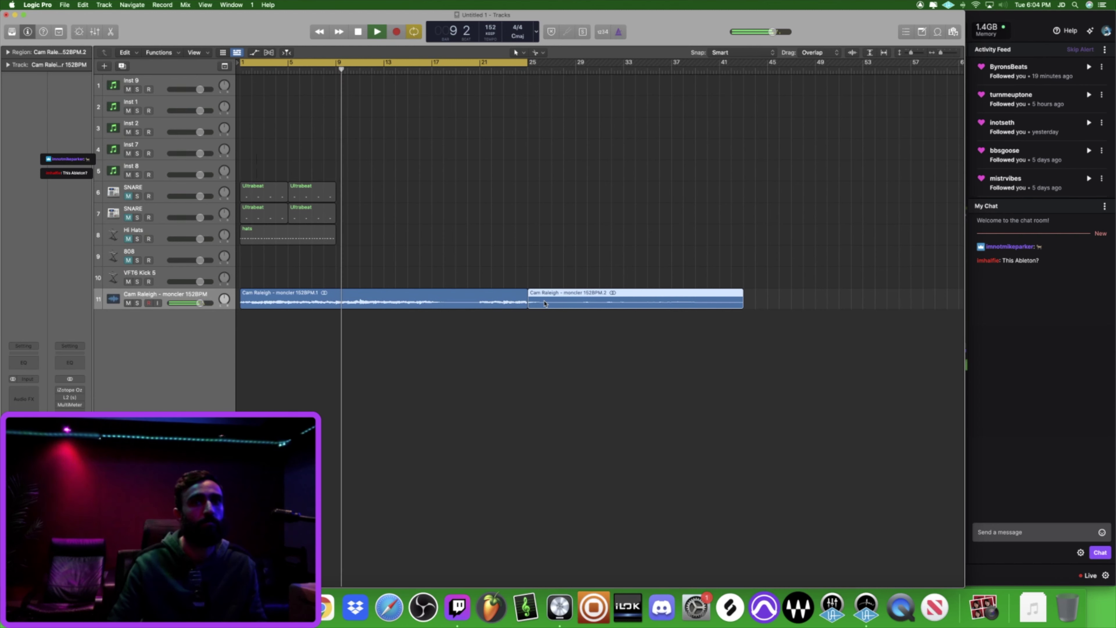
key(Delete)
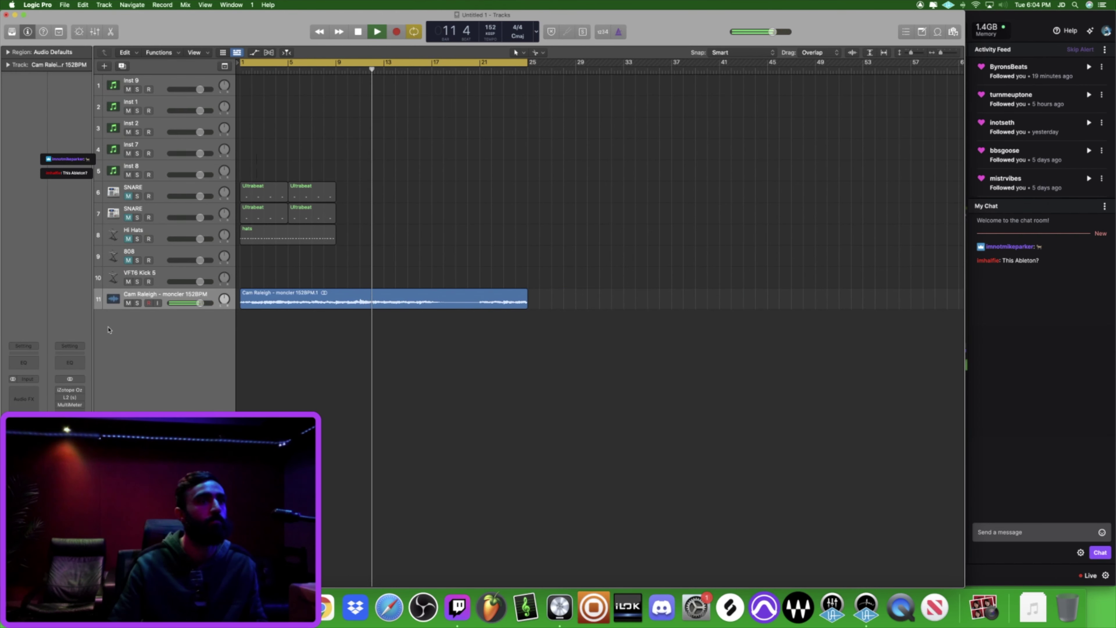
Step: Insert the SoundShifter Pitch (s) audio effect on the moncler loop track
click(38, 396)
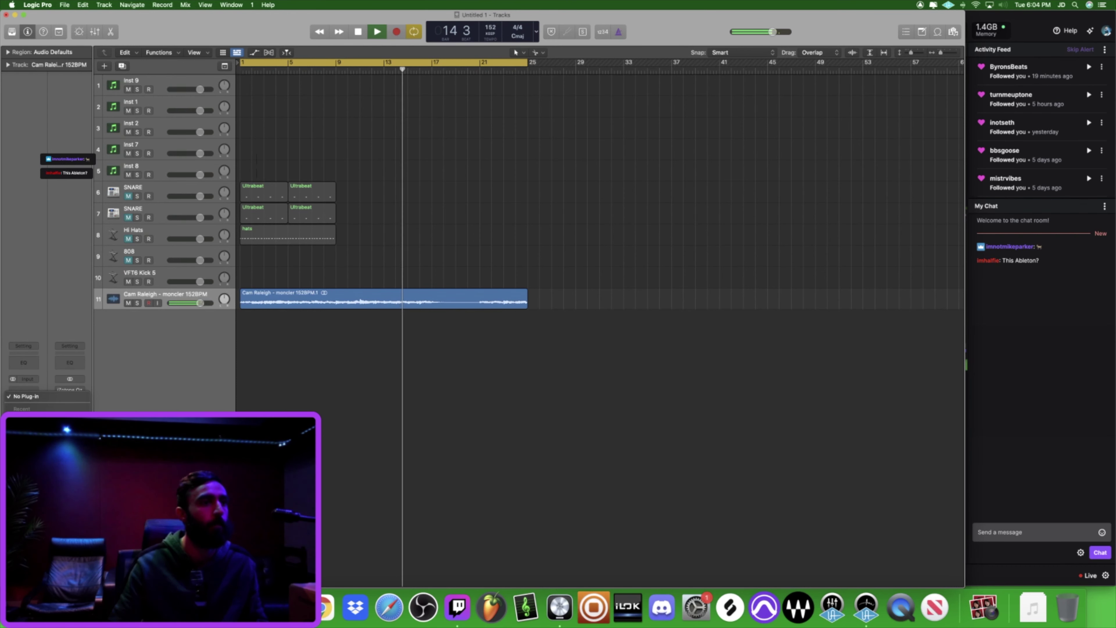
mouse_move(46, 567)
mouse_move(139, 550)
scroll(239, 207, down, 3)
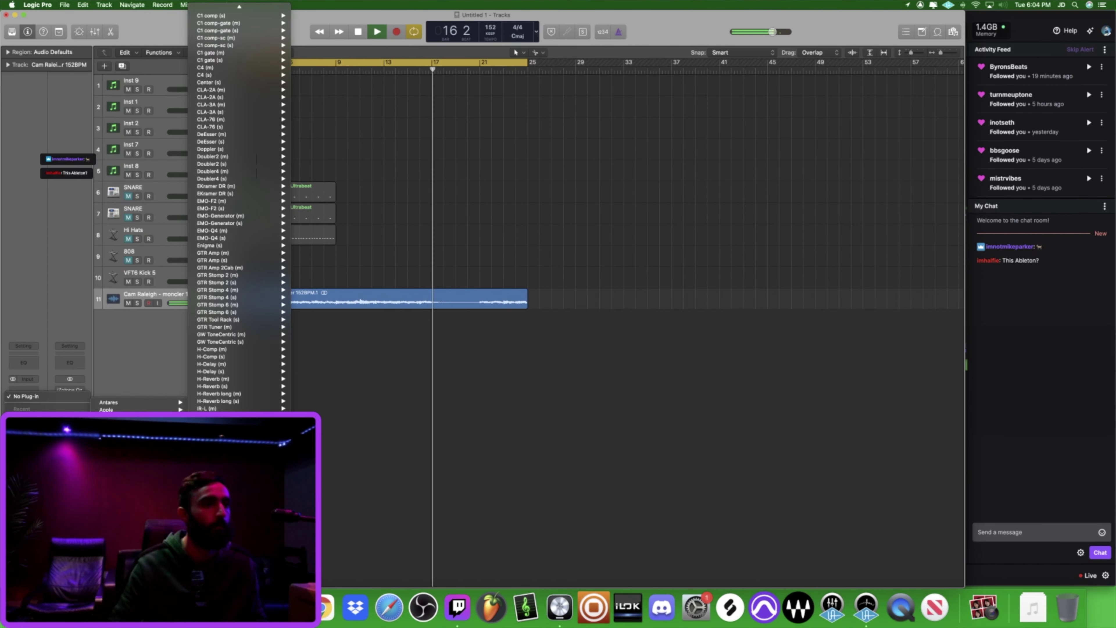
scroll(239, 206, up, 3)
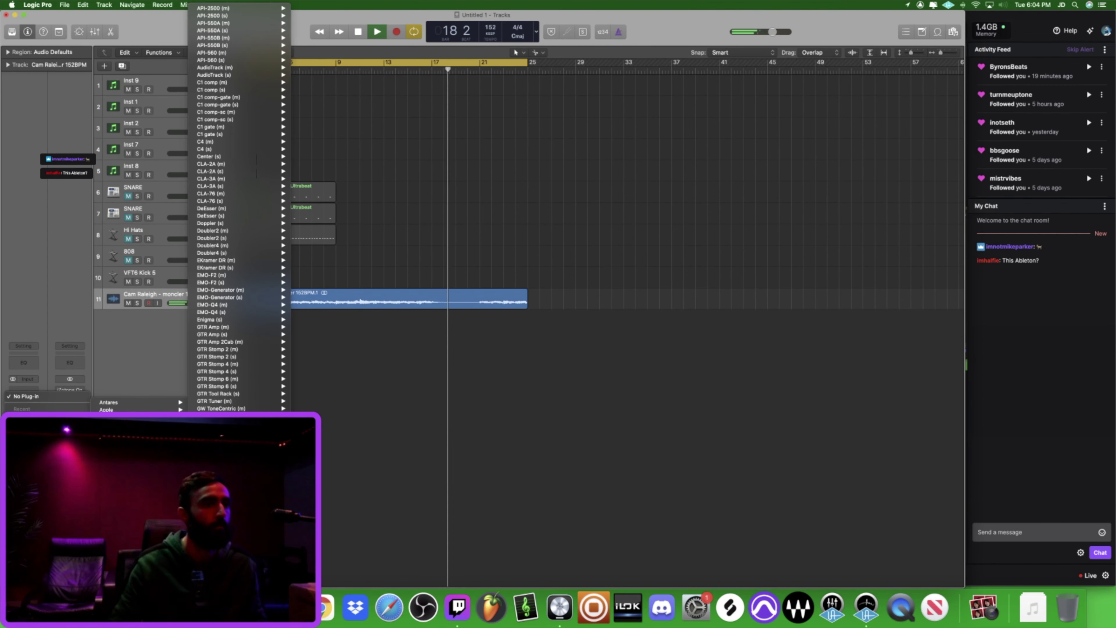
scroll(238, 207, down, 6)
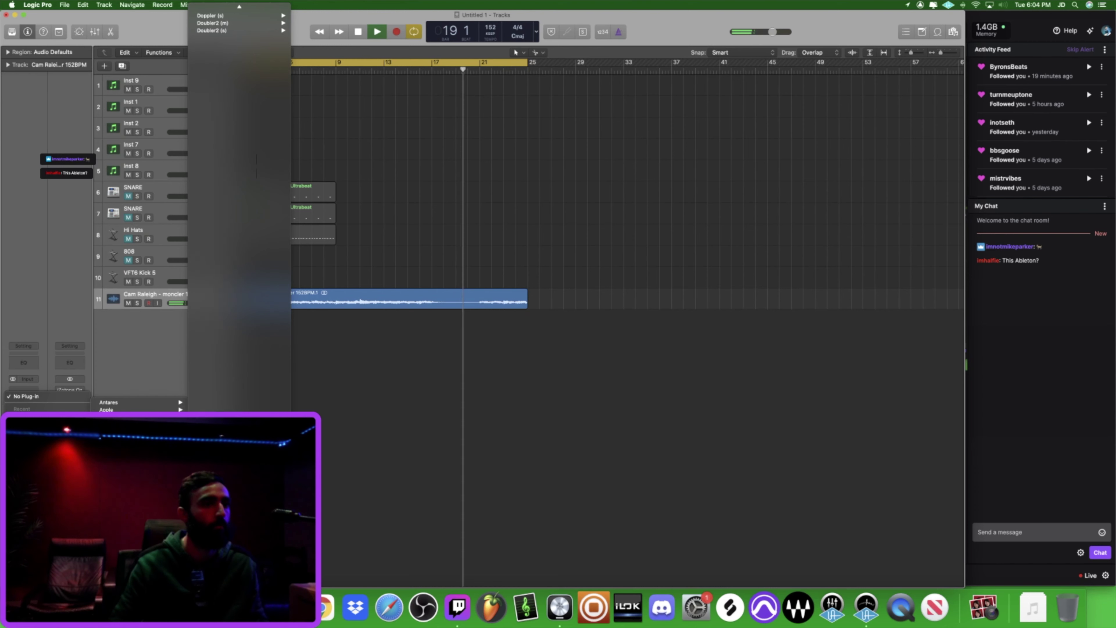
scroll(239, 207, down, 10)
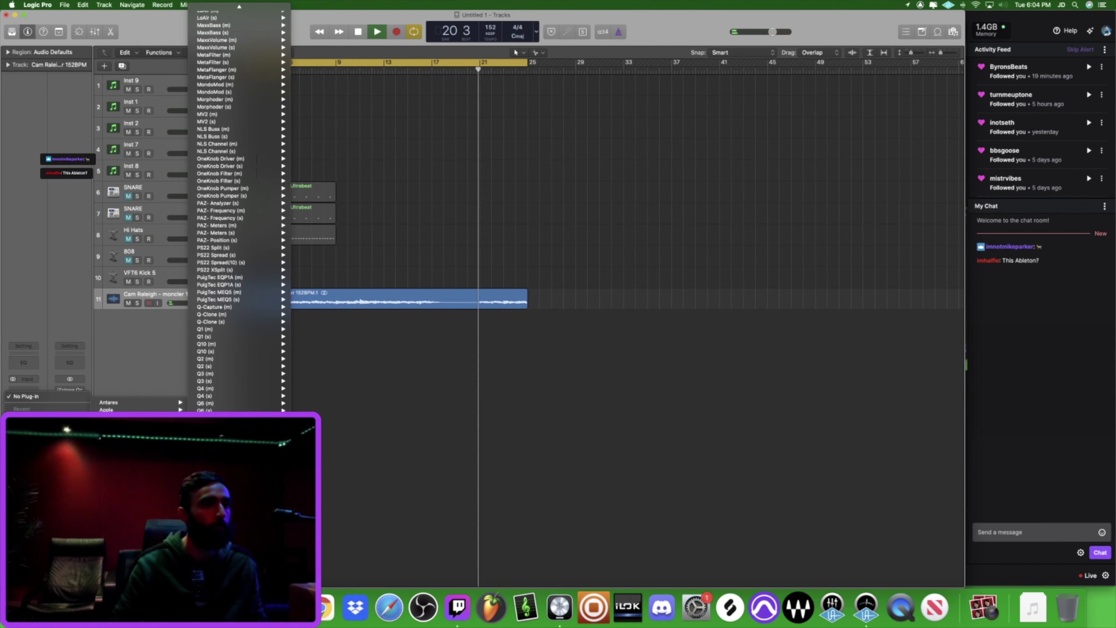
scroll(239, 207, down, 2)
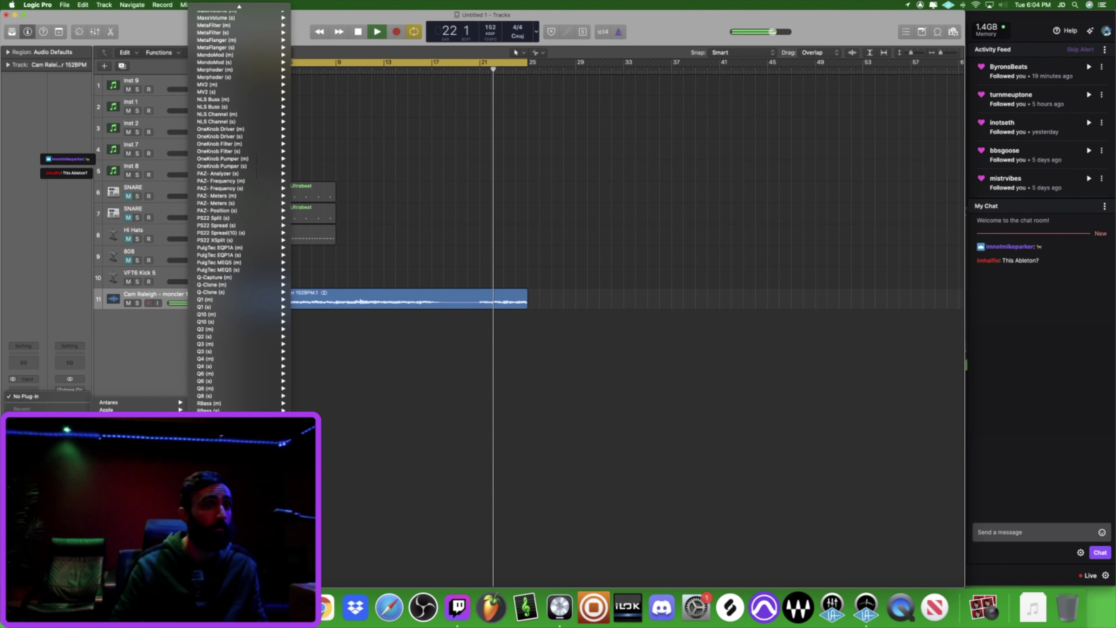
scroll(239, 207, down, 1)
scroll(240, 207, down, 3)
scroll(240, 206, down, 5)
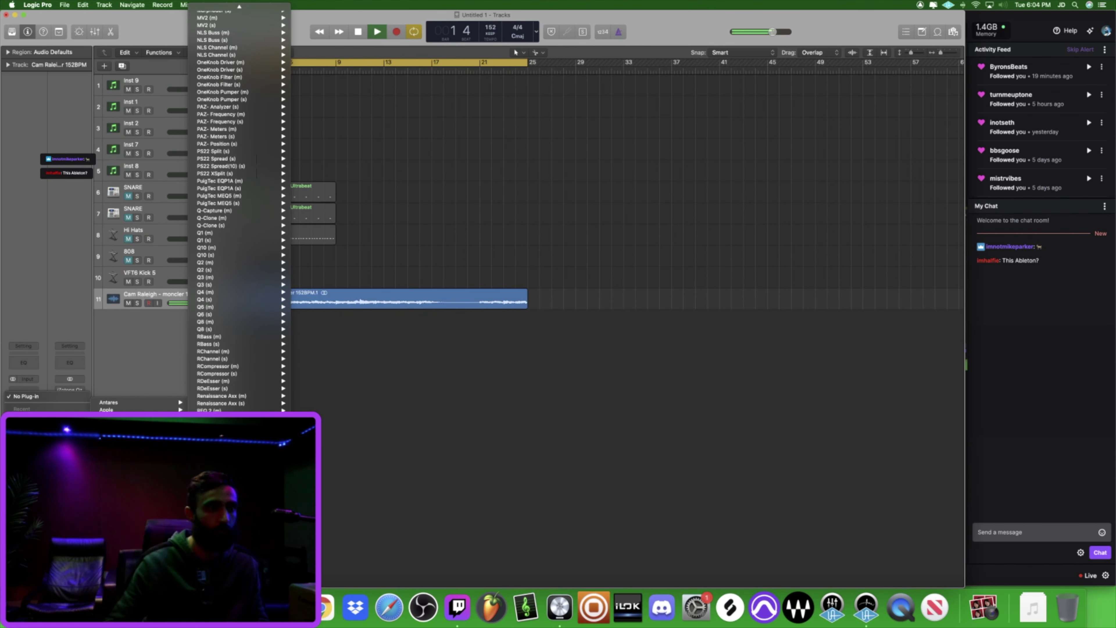
scroll(240, 207, down, 2)
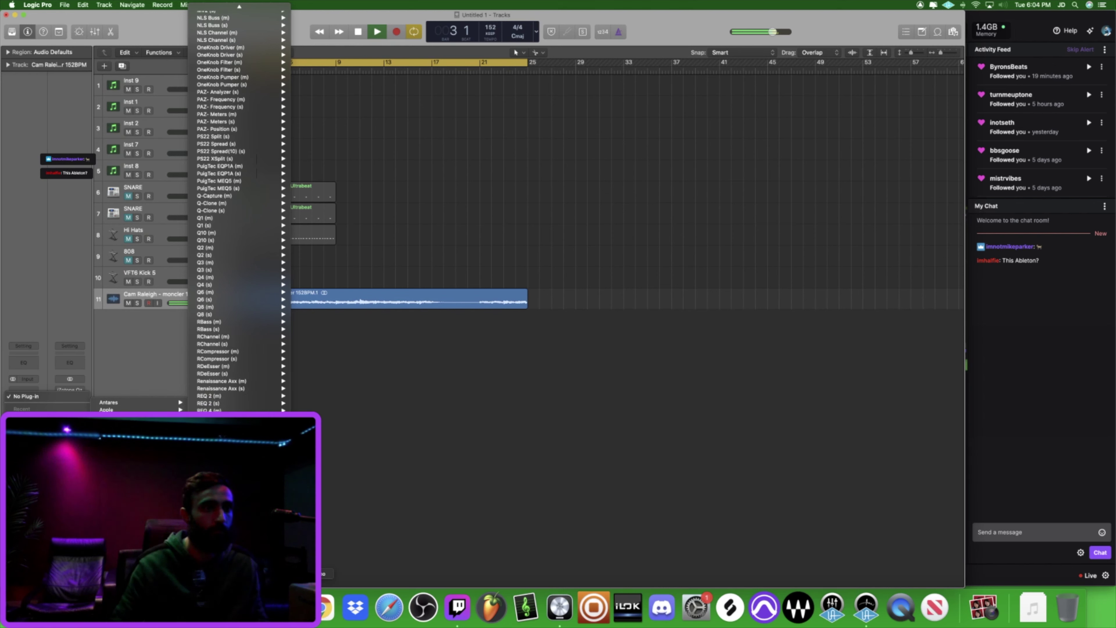
click(307, 566)
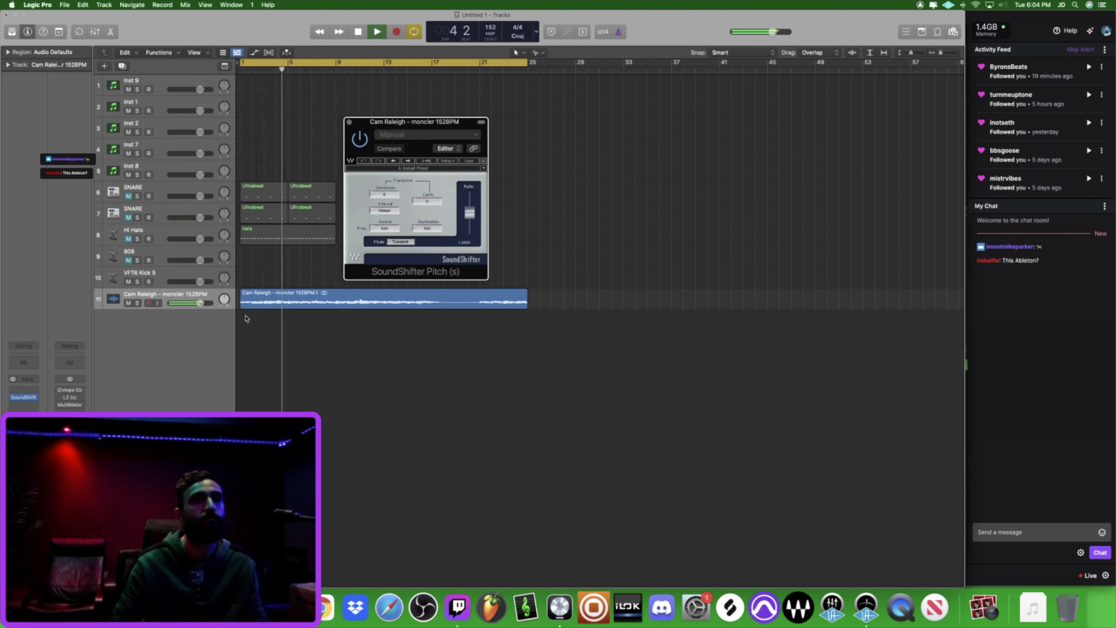
Step: Adjust the semitone transposition of the moncler loop in SoundShifter Pitch and close the plug-in window
drag(385, 197, 384, 205)
key(Return)
click(349, 123)
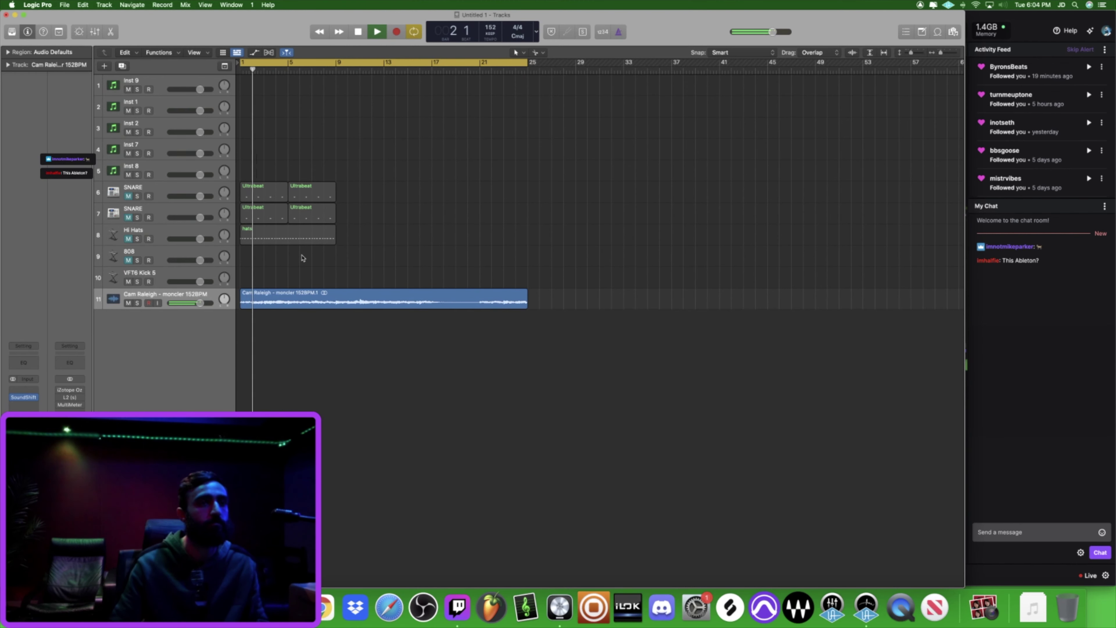
Step: Switch the Hi Hats track to Quick Sampler with Hihat 5.wav from the OZ - Secret Bounce Vol.1 kit during playback
click(206, 233)
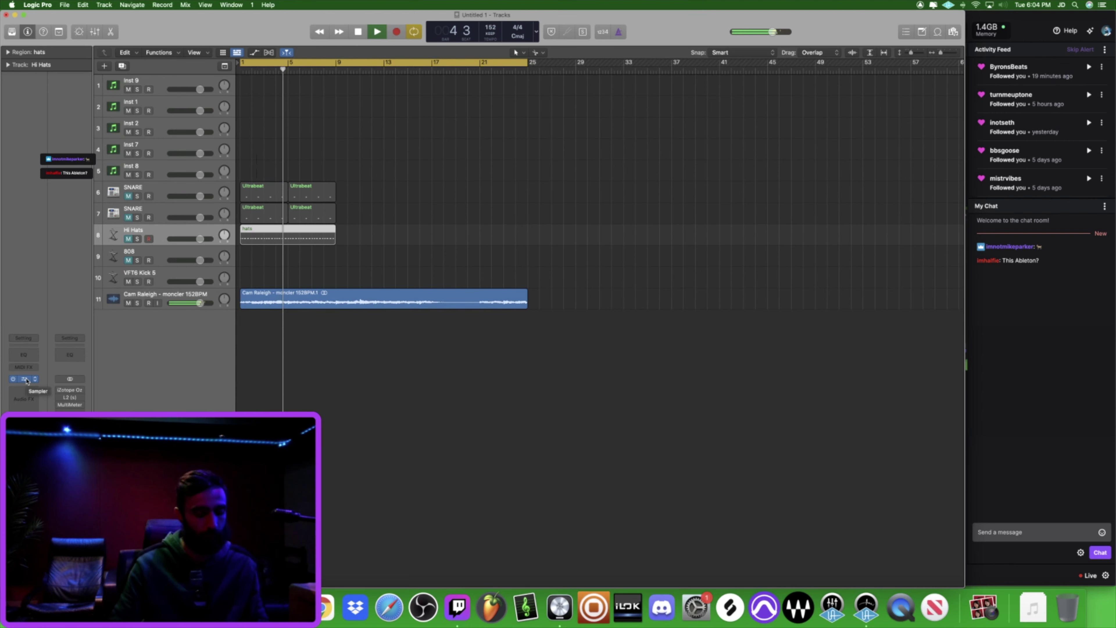
key(f)
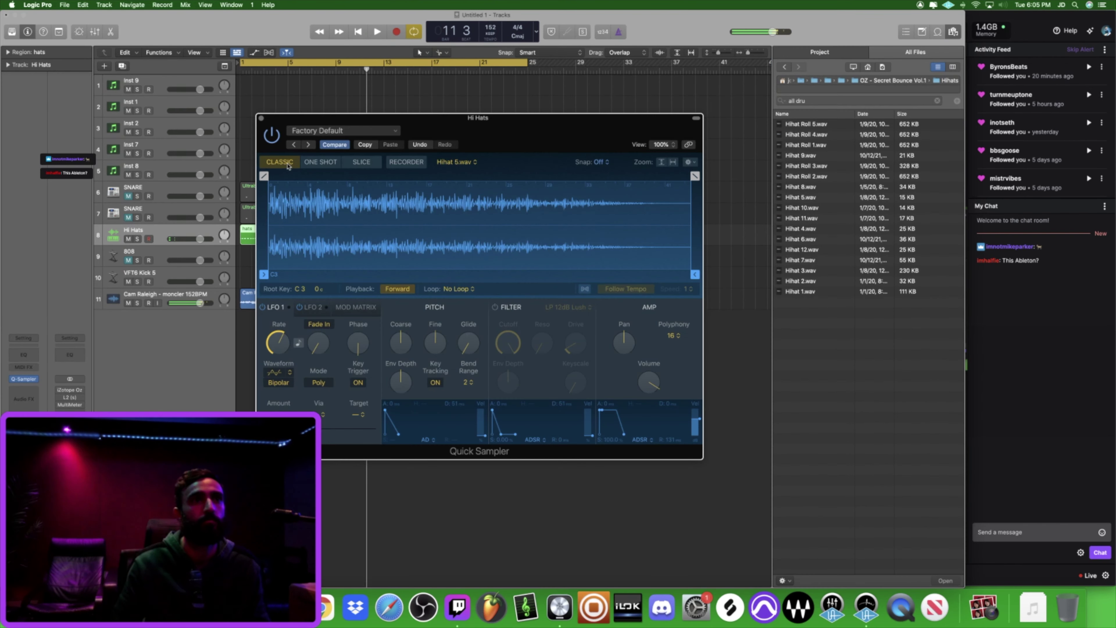
key(space)
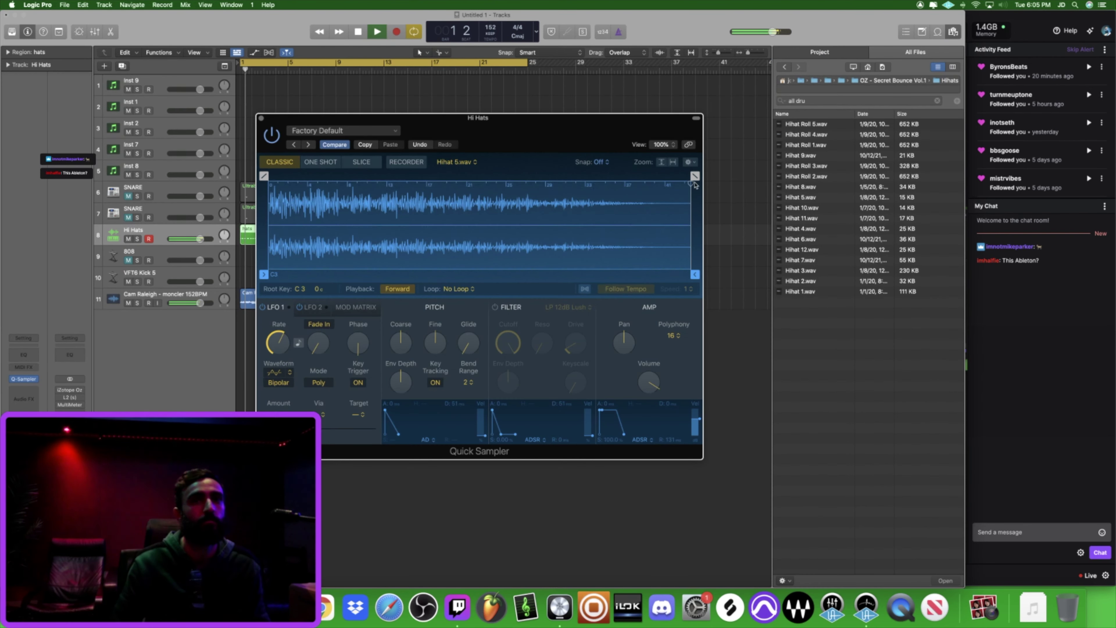
Step: Try several hi-hat samples from the kit in Quick Sampler, keep Hihat 2.wav, and close the plug-in window
drag(801, 186, 586, 222)
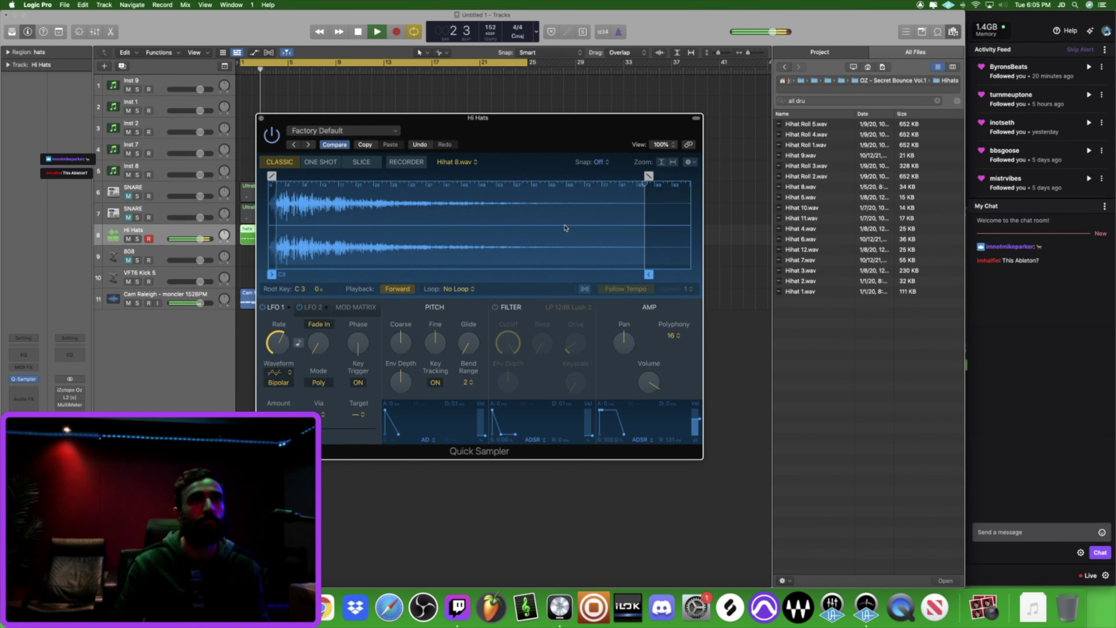
drag(800, 207, 444, 229)
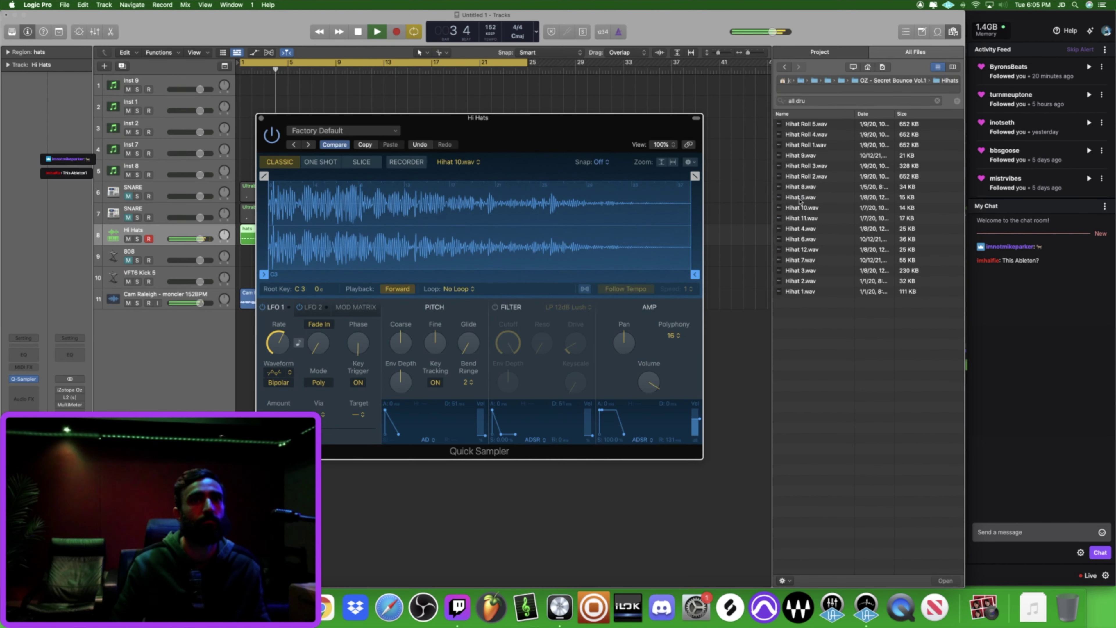
drag(807, 160, 330, 214)
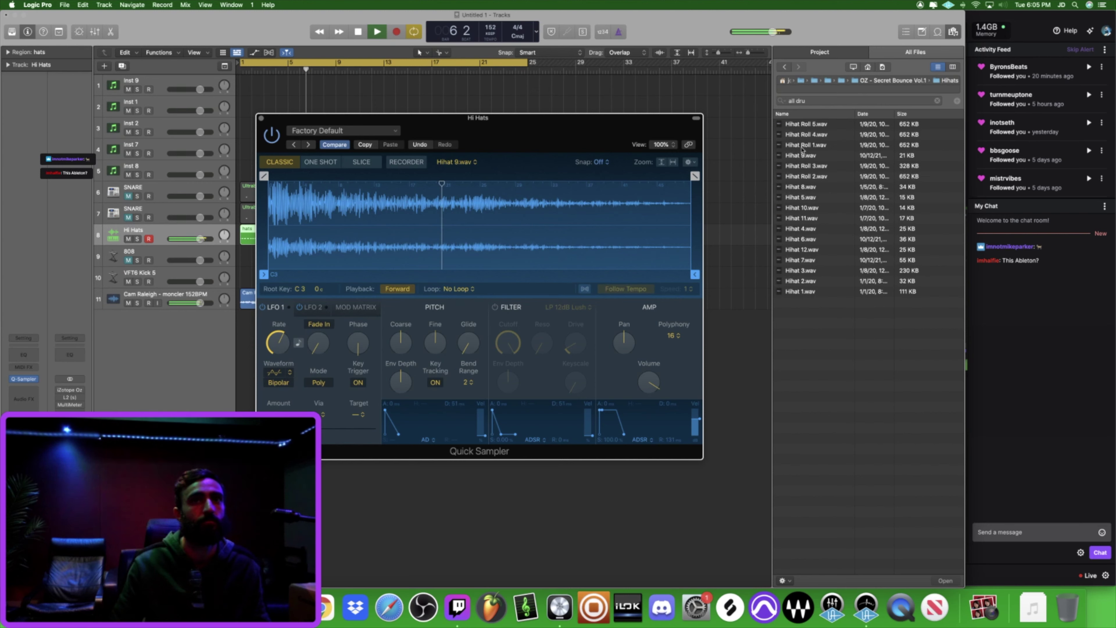
drag(807, 136, 354, 225)
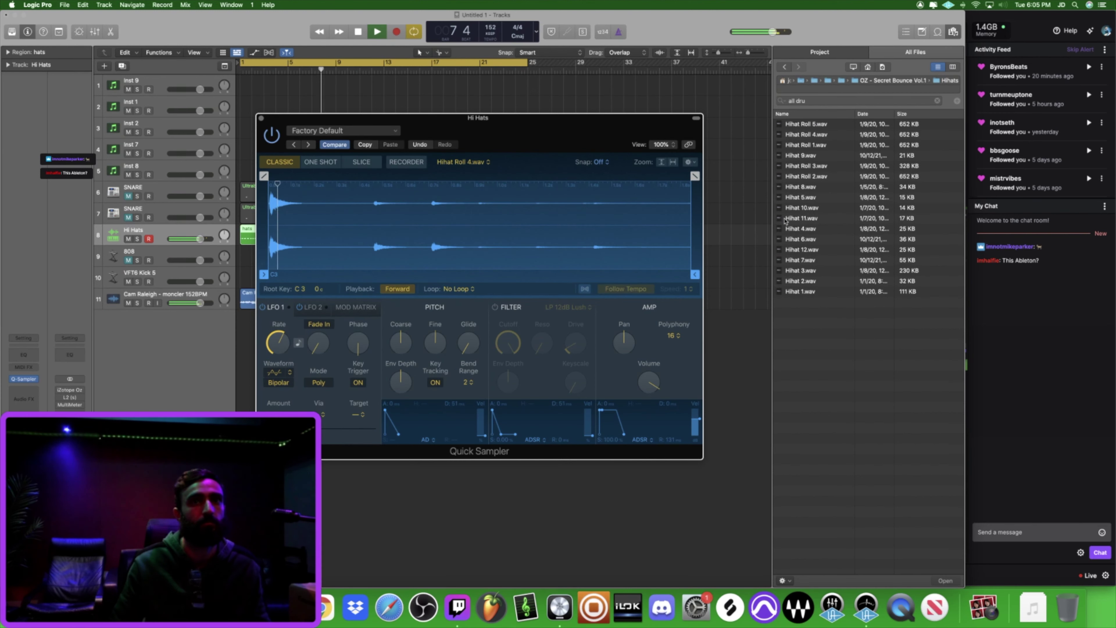
drag(786, 221, 340, 233)
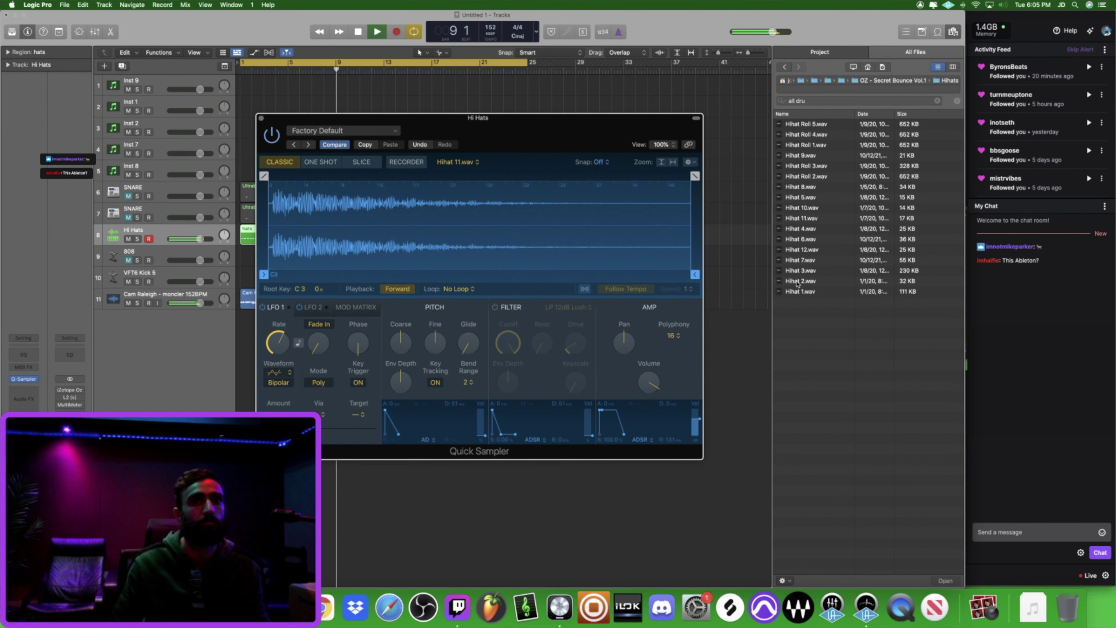
drag(545, 272, 373, 229)
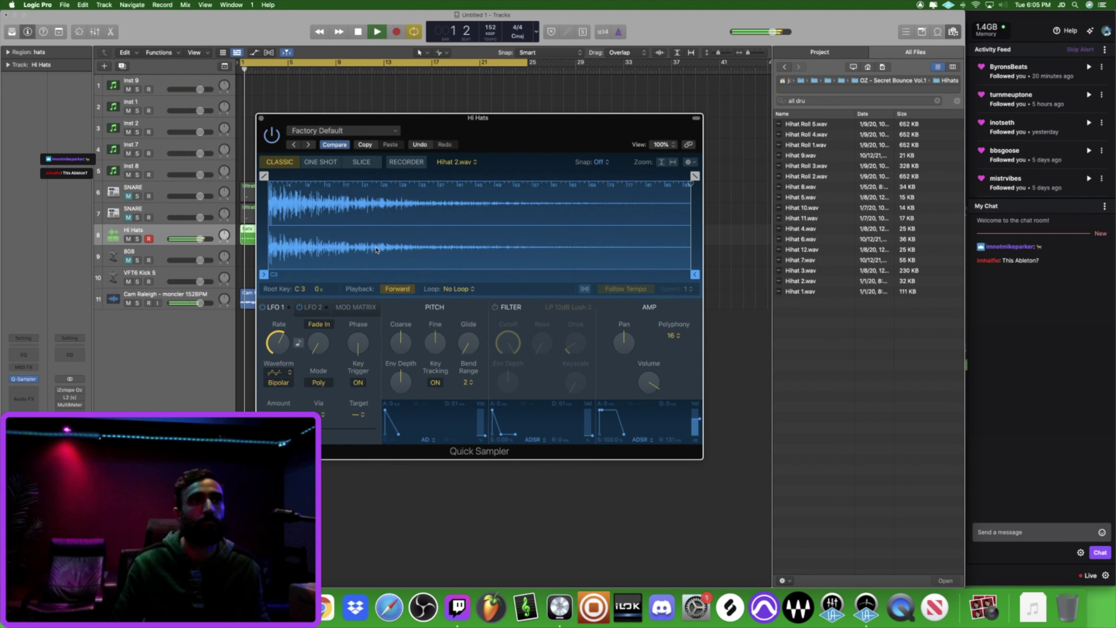
click(261, 119)
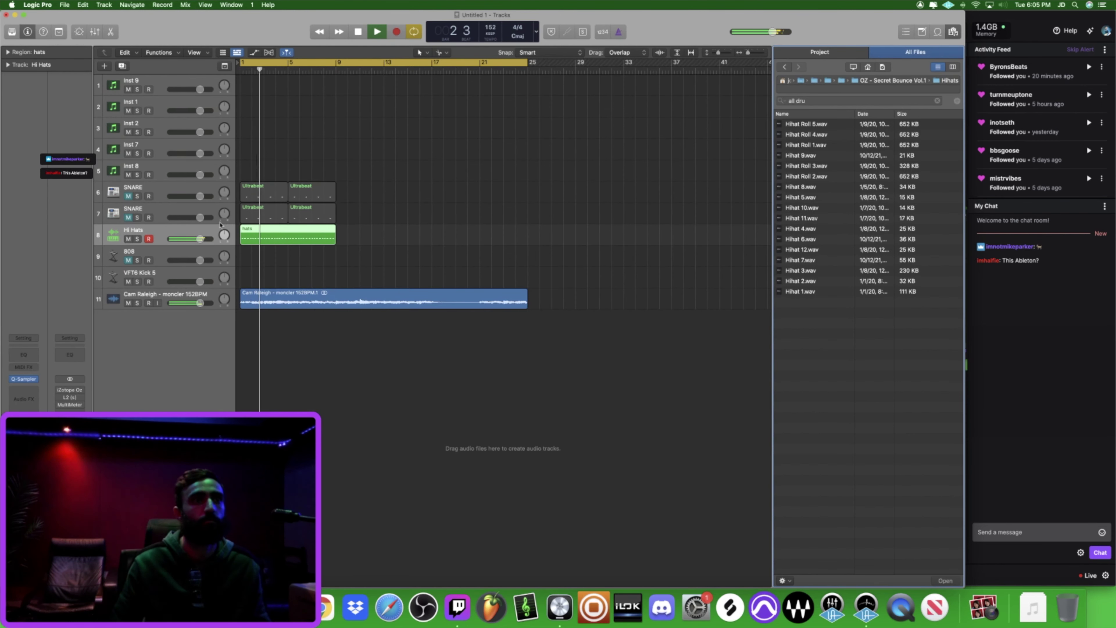
Step: Repeat the hats region out to bar 25 and set the cycle range to bars 1–17
drag(261, 238, 453, 240)
drag(435, 64, 227, 74)
Step: Copy the Ultrabeat snare regions to bars 9–17 and unmute both SNARE tracks
click(335, 172)
mouse_move(343, 216)
mouse_down()
mouse_move(268, 214)
mouse_move(346, 218)
mouse_up()
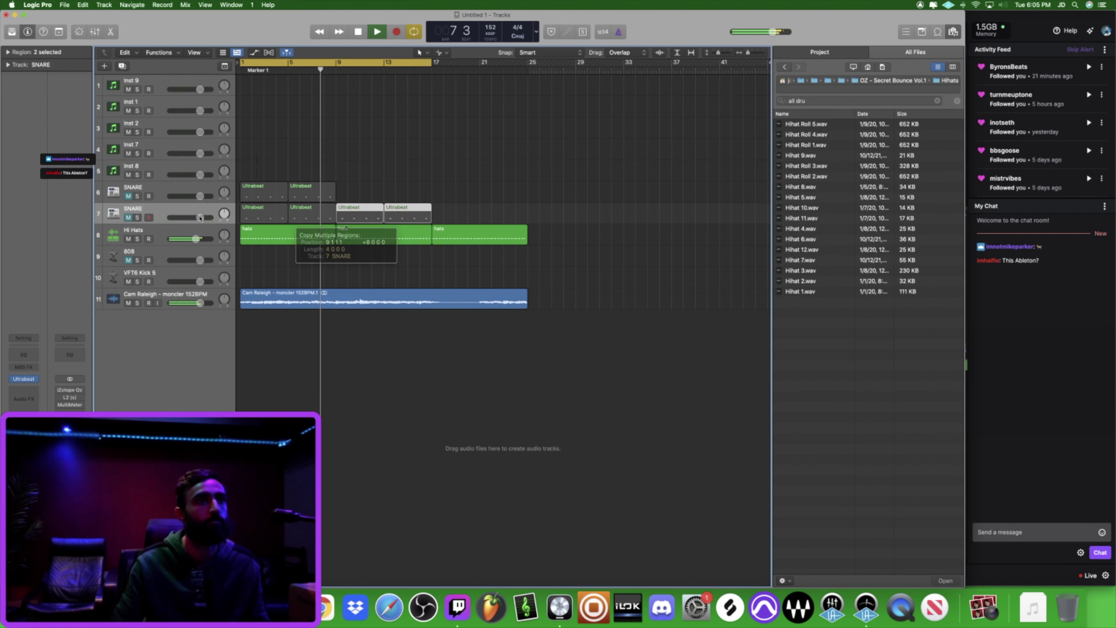
click(128, 218)
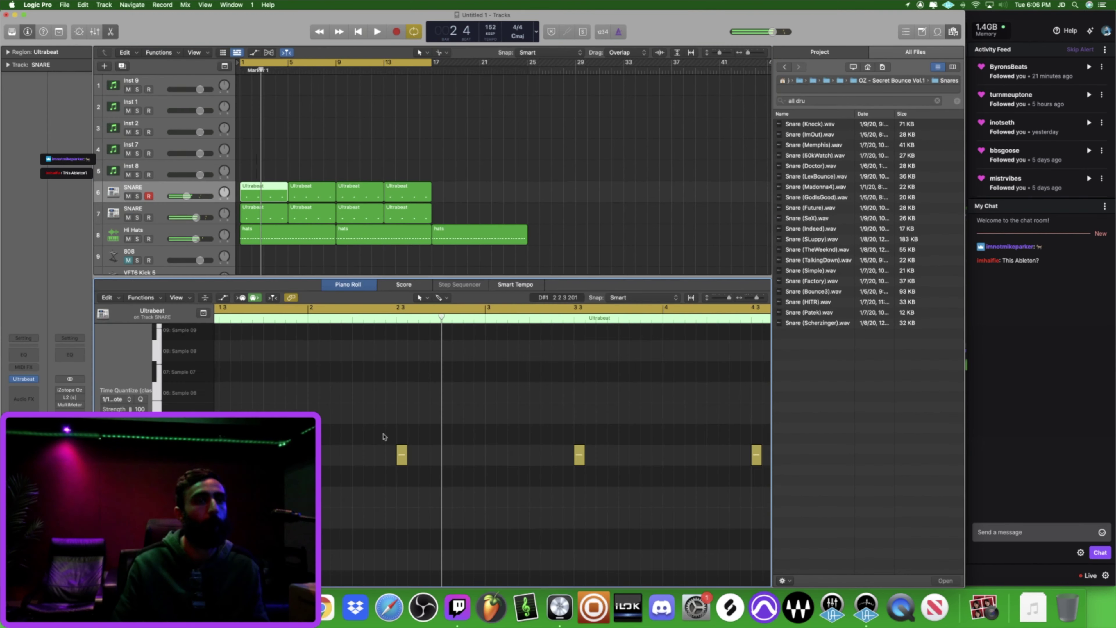
key(space)
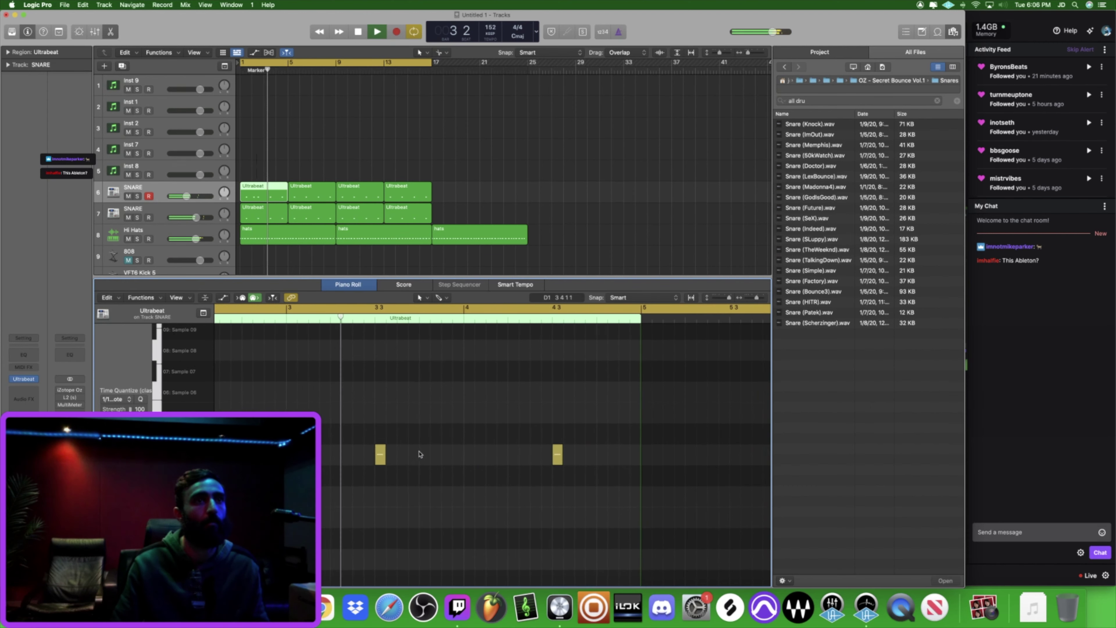
Step: Add extra off-beat snare notes to the first two Ultrabeat regions of the upper SNARE track
click(424, 454)
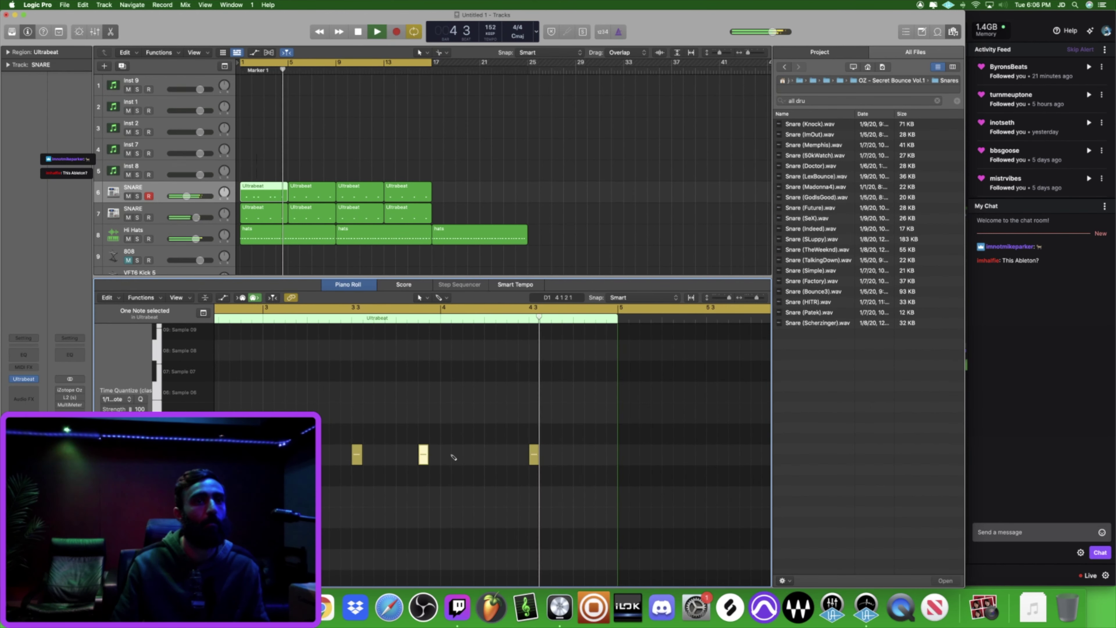
click(467, 455)
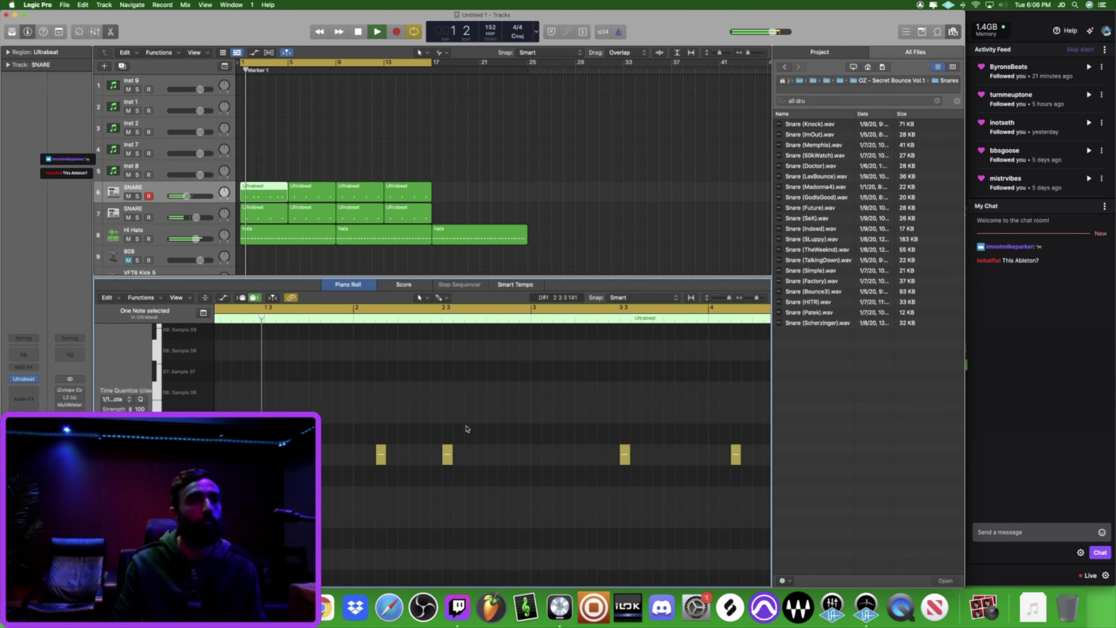
click(325, 195)
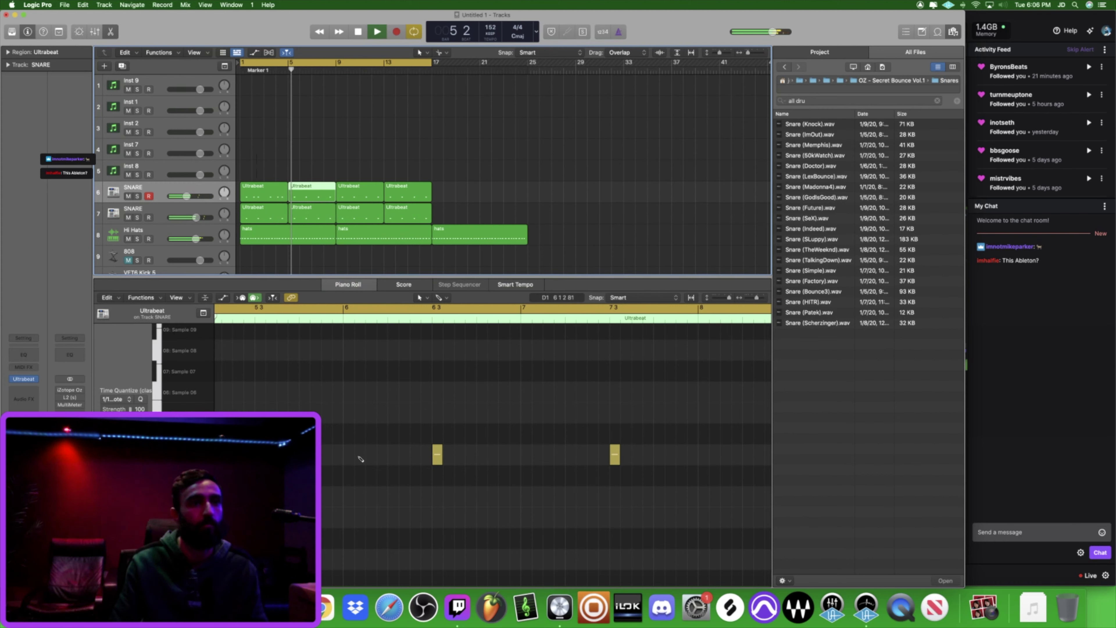
click(369, 454)
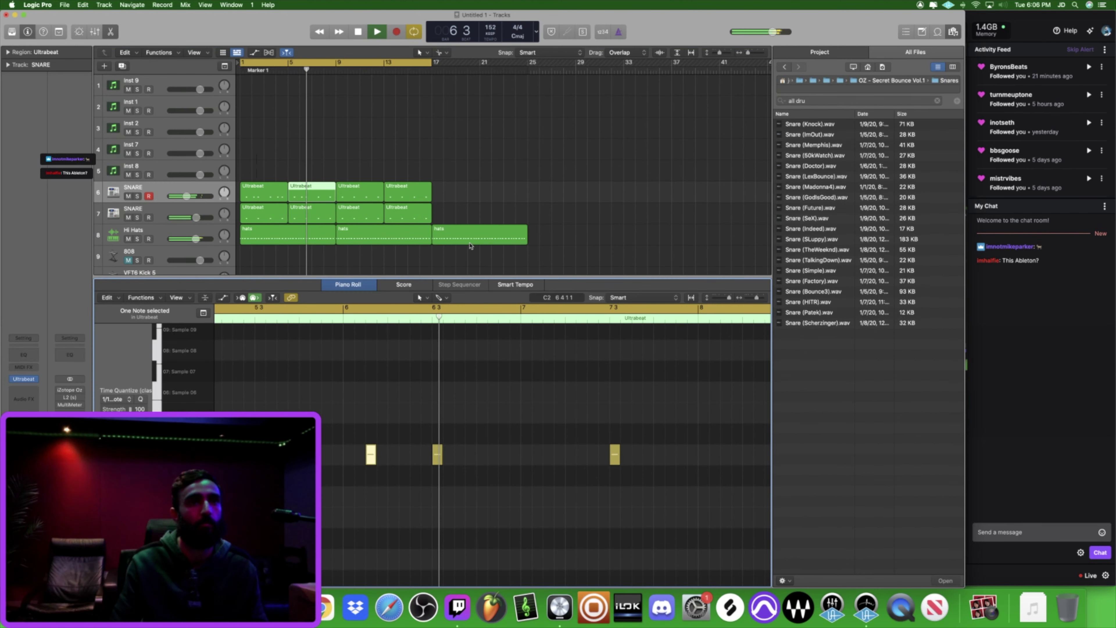
click(615, 455)
click(649, 455)
drag(649, 455, 660, 463)
Step: Replace the upper SNARE track's regions at bars 9–17 with copies of the edited pair and close the Piano Roll
drag(509, 204, 351, 197)
key(BackSpace)
key(p)
Step: Duplicate the Hi Hats track and copy the hats regions from bars 1–17 onto the new track
click(204, 236)
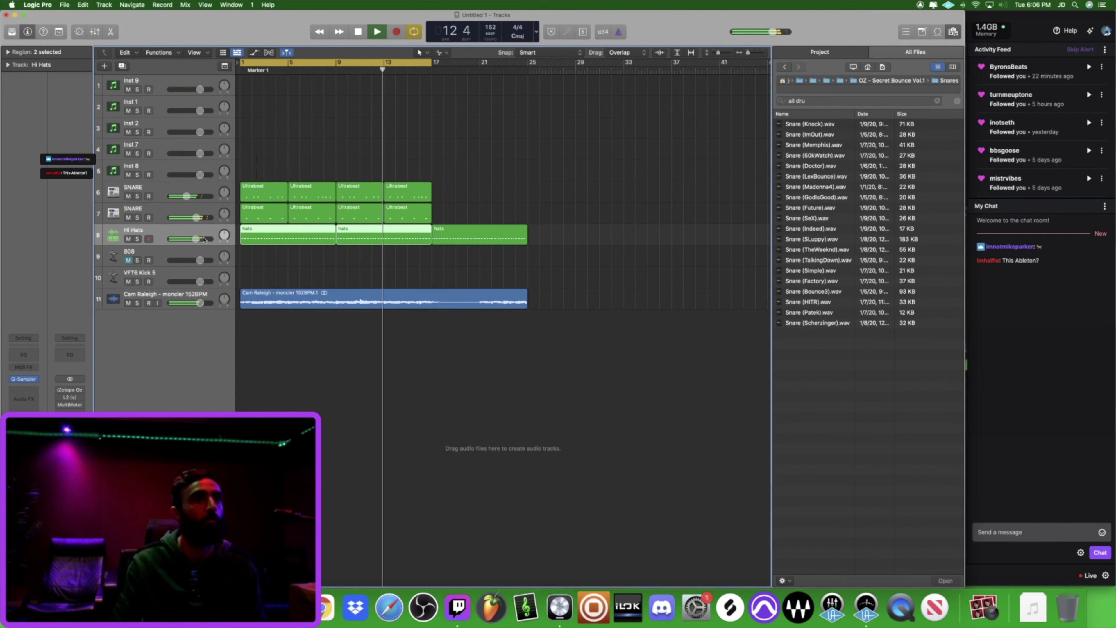
click(122, 66)
drag(384, 258, 314, 238)
drag(290, 233, 283, 257)
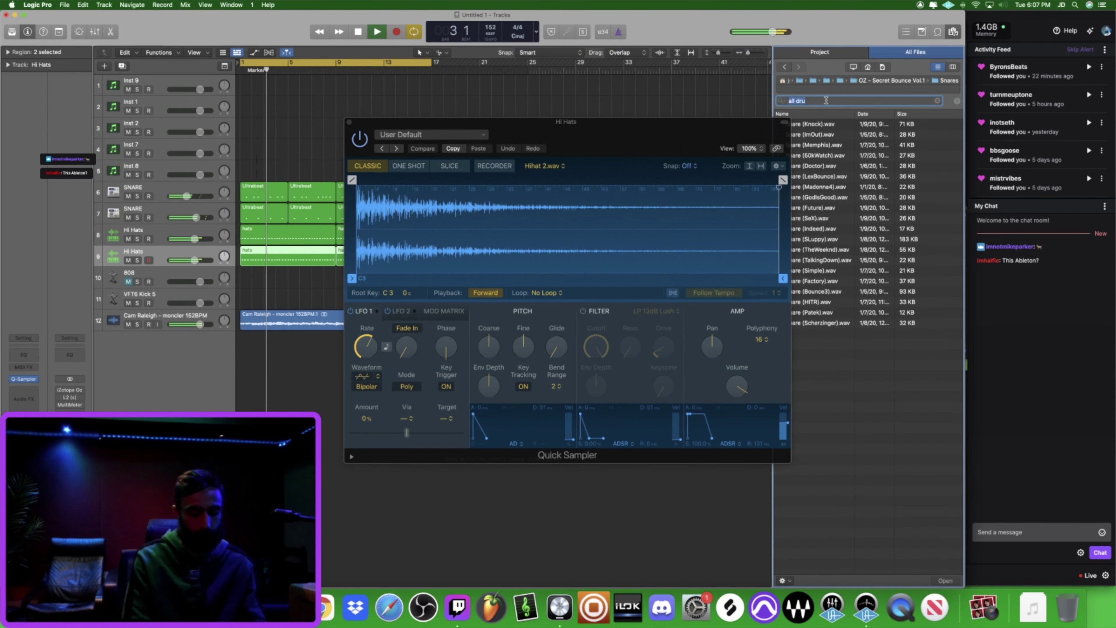
Step: Load Hi Hat (Pyrex).wav from the ADOT THE GOD drum kit into the duplicate track's Quick Sampler and set it to One Shot mode
text(pyrex)
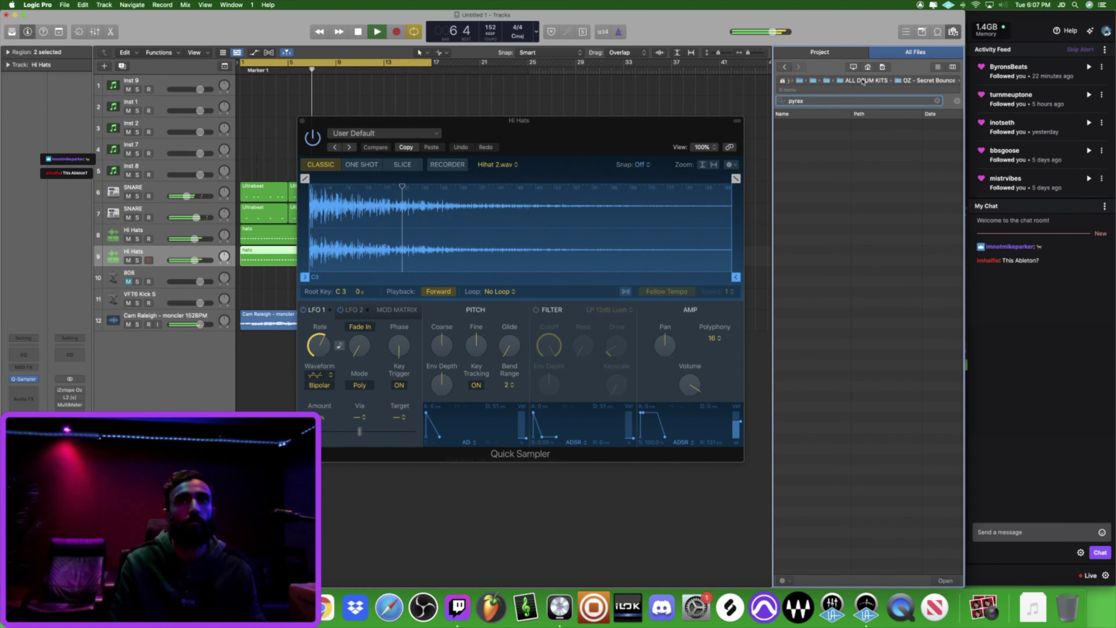
click(862, 82)
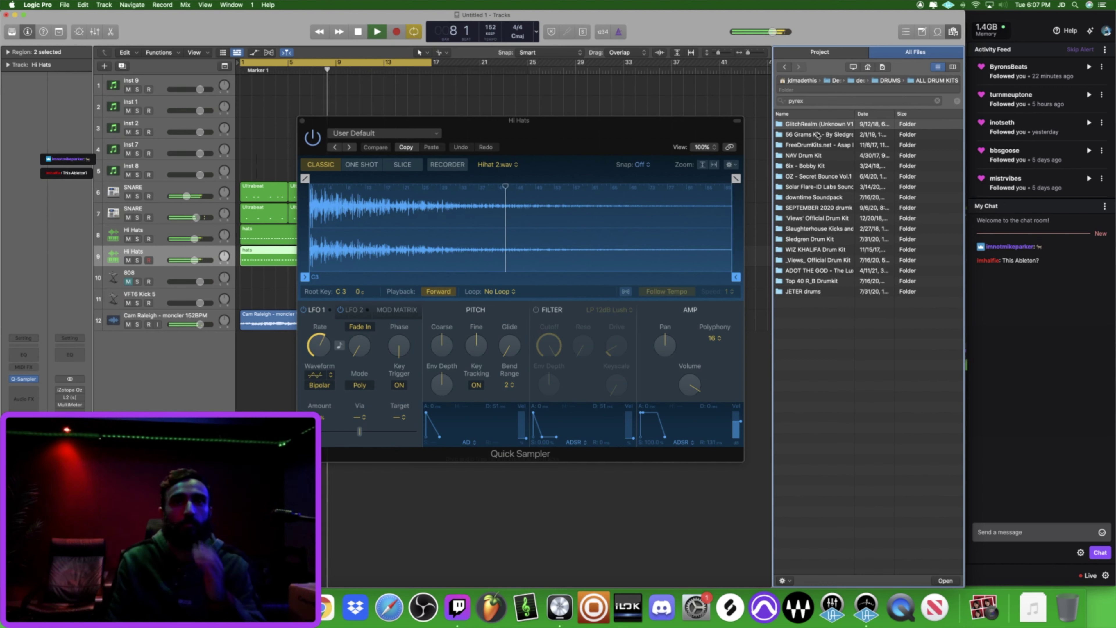
double_click(820, 270)
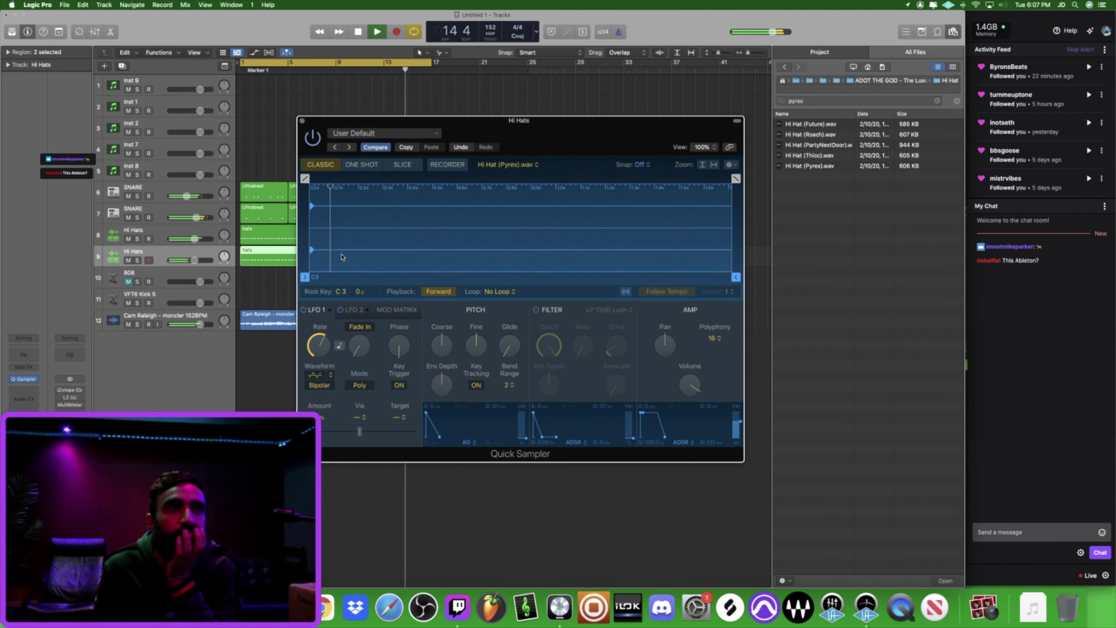
click(364, 165)
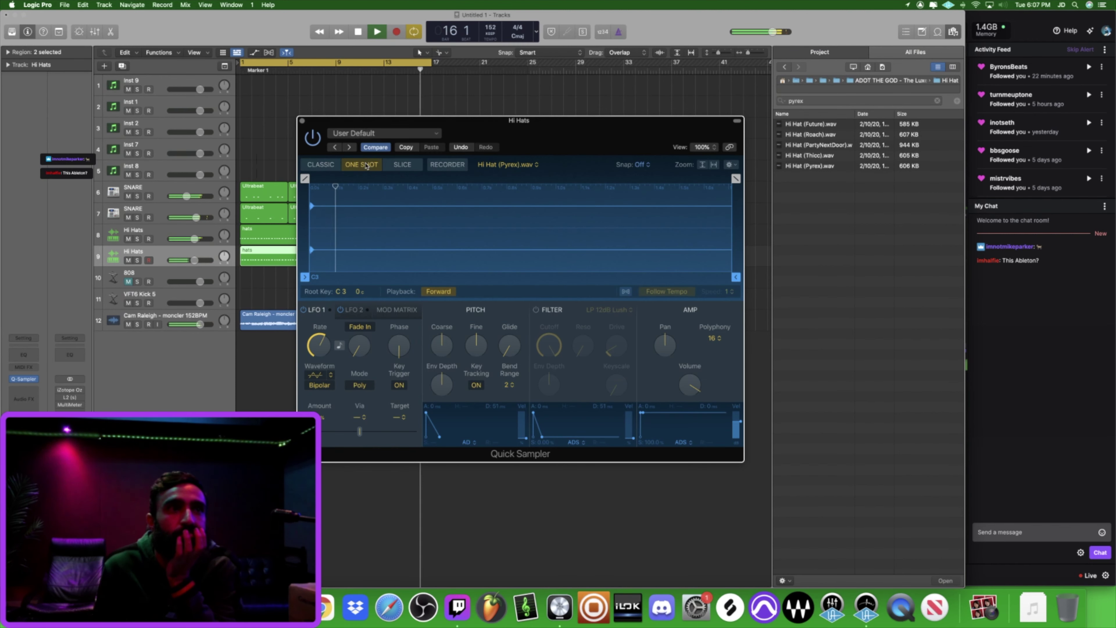
Step: Compare One Shot and Classic modes for Hi Hat (Pyrex).wav, leave the duplicate track's Quick Sampler in Classic, and close it
click(321, 166)
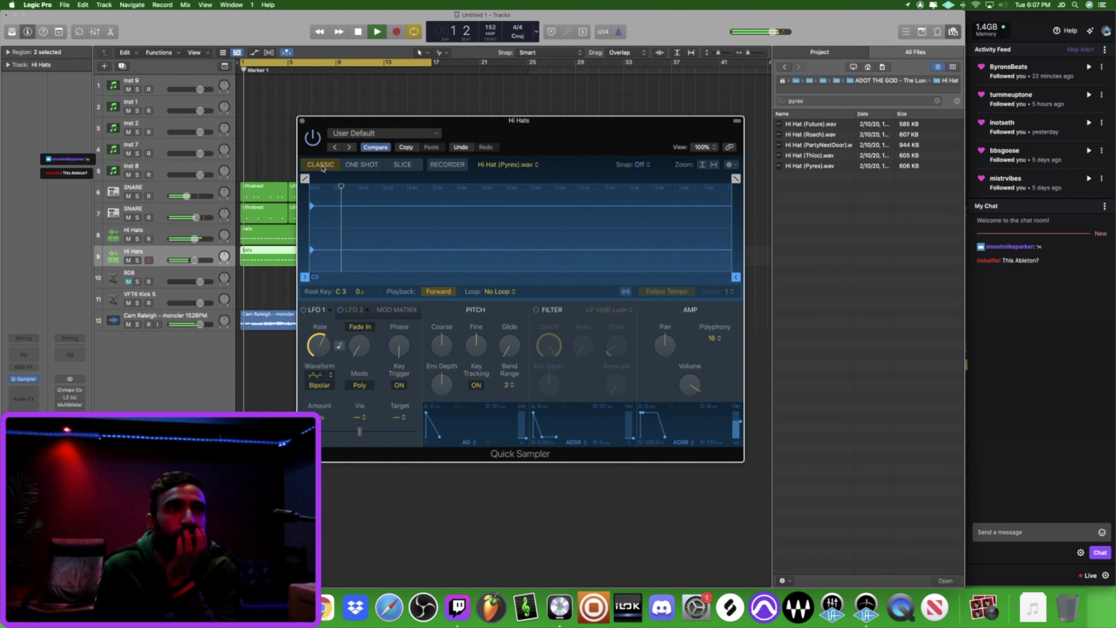
click(358, 166)
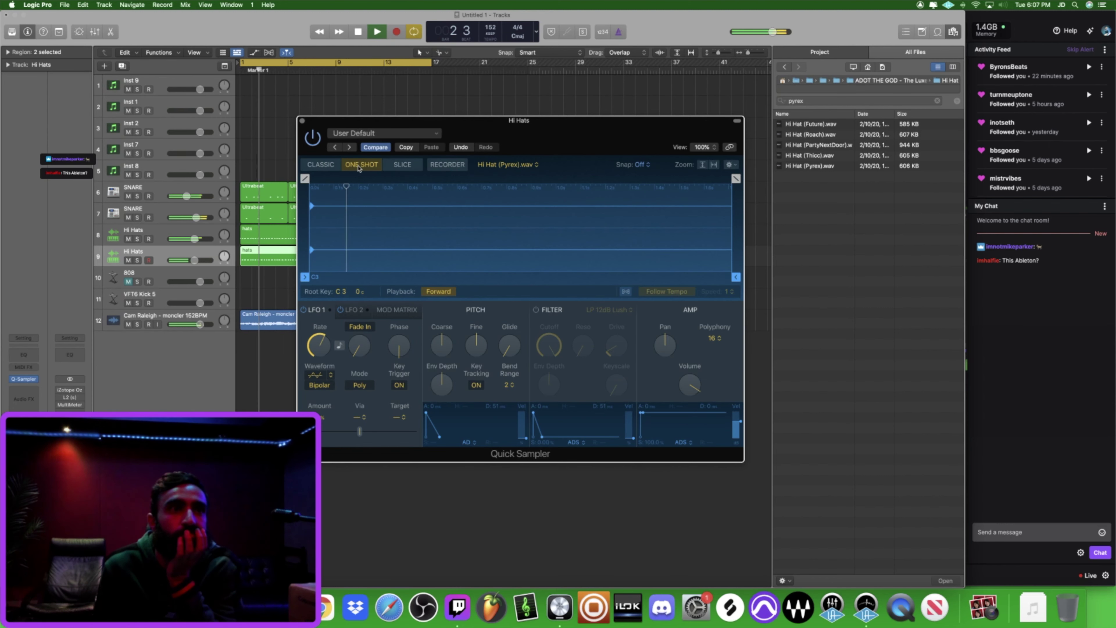
click(335, 167)
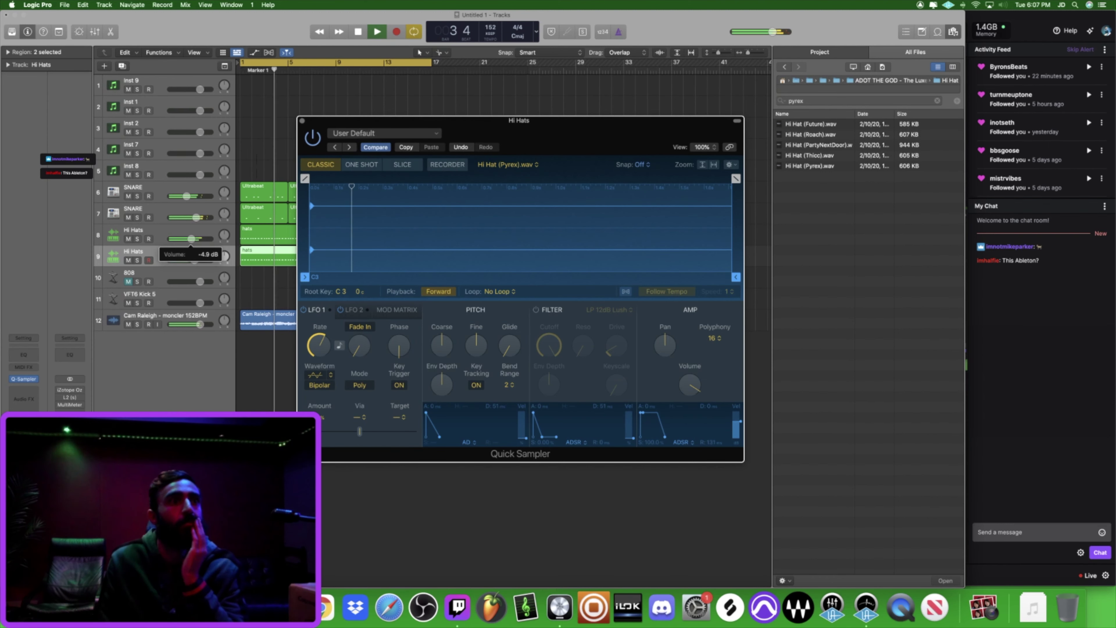
click(345, 117)
key(super+w)
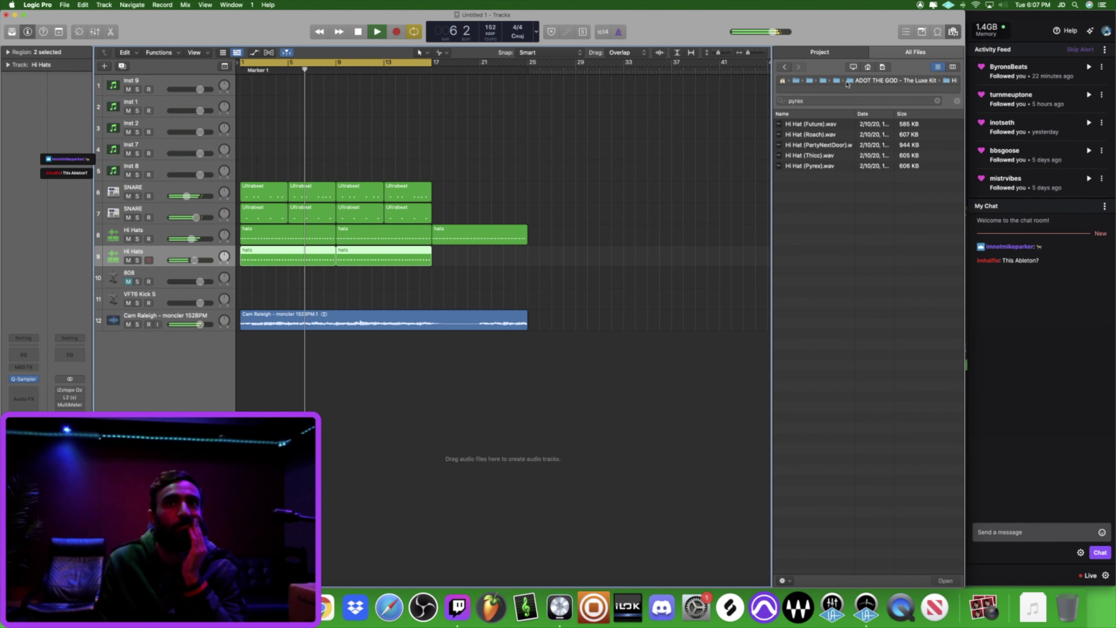
Step: Load 808 (OZ4Eva).wav from the OZ - Secret Bounce Vol.1 kit into the 808 track's Quick Sampler and set its polyphony to Mono
click(848, 81)
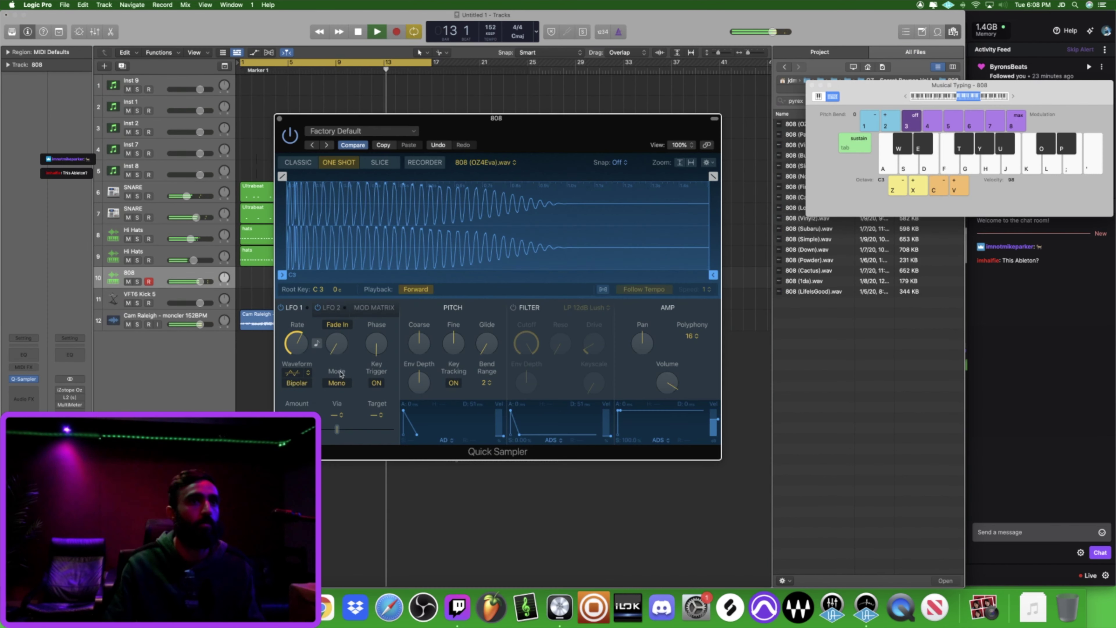
click(692, 336)
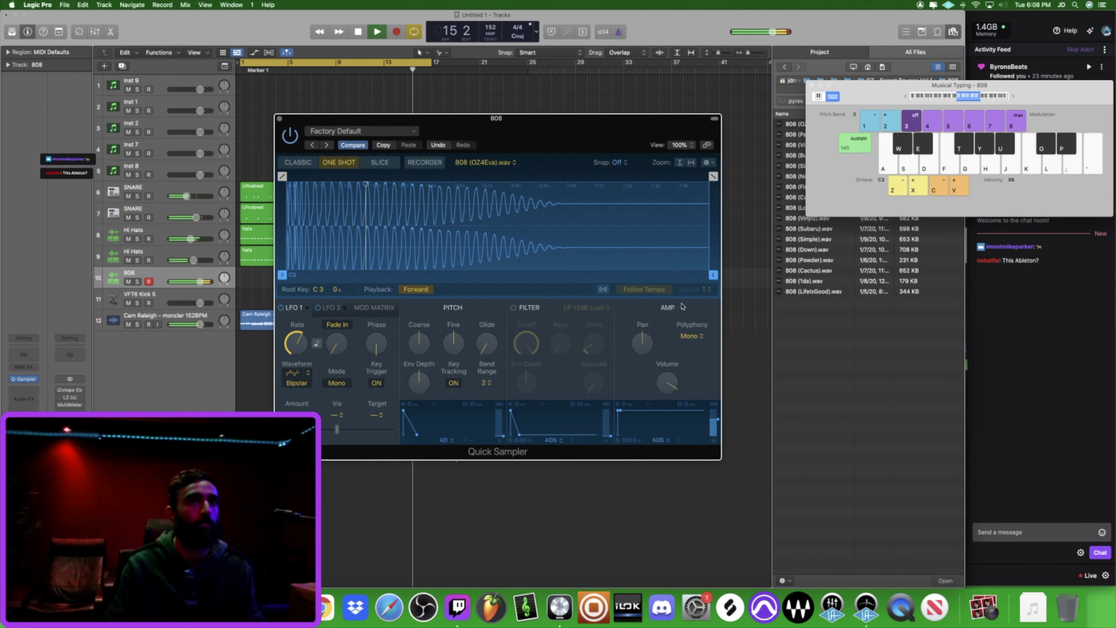
key(f)
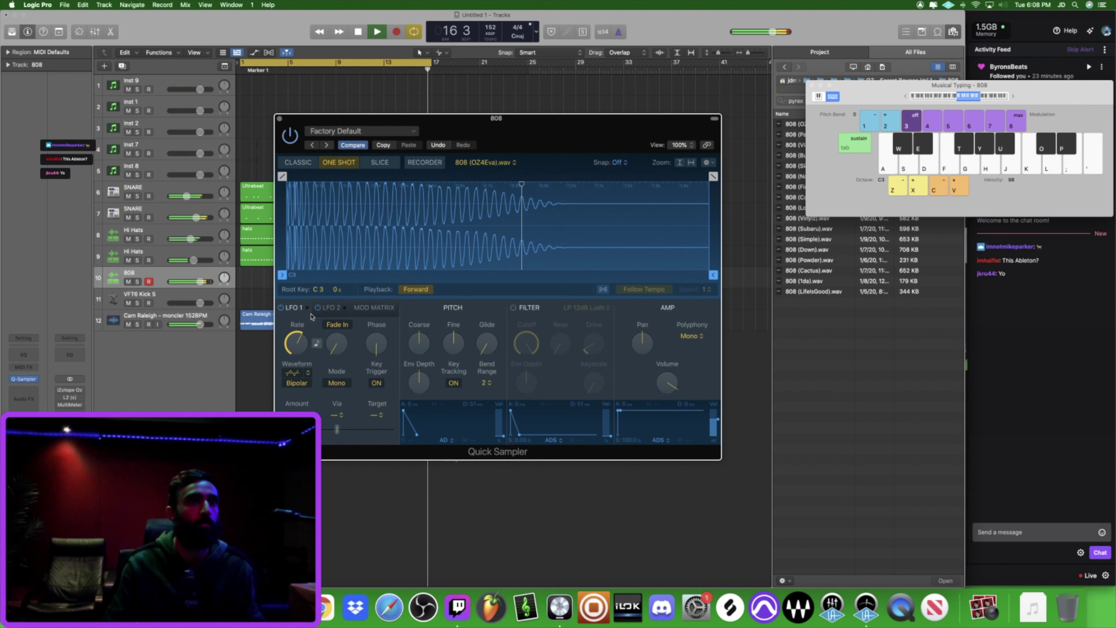
Step: Switch off LFO 1 in the 808's Quick Sampler and audition the sound with repeated notes
click(282, 308)
key(f)
key(f)
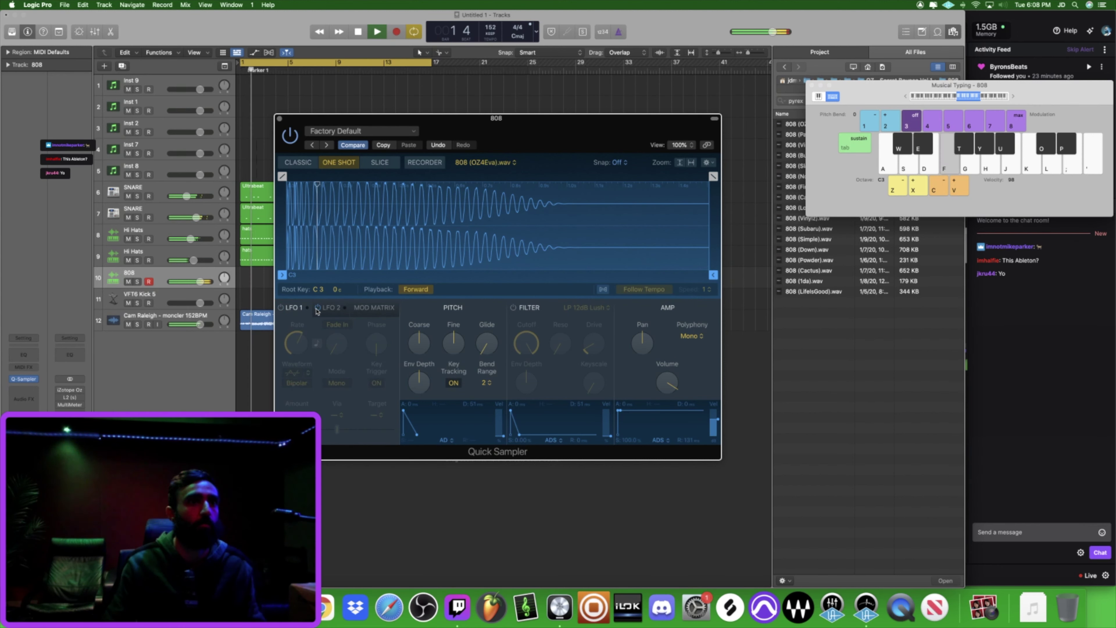
key(f)
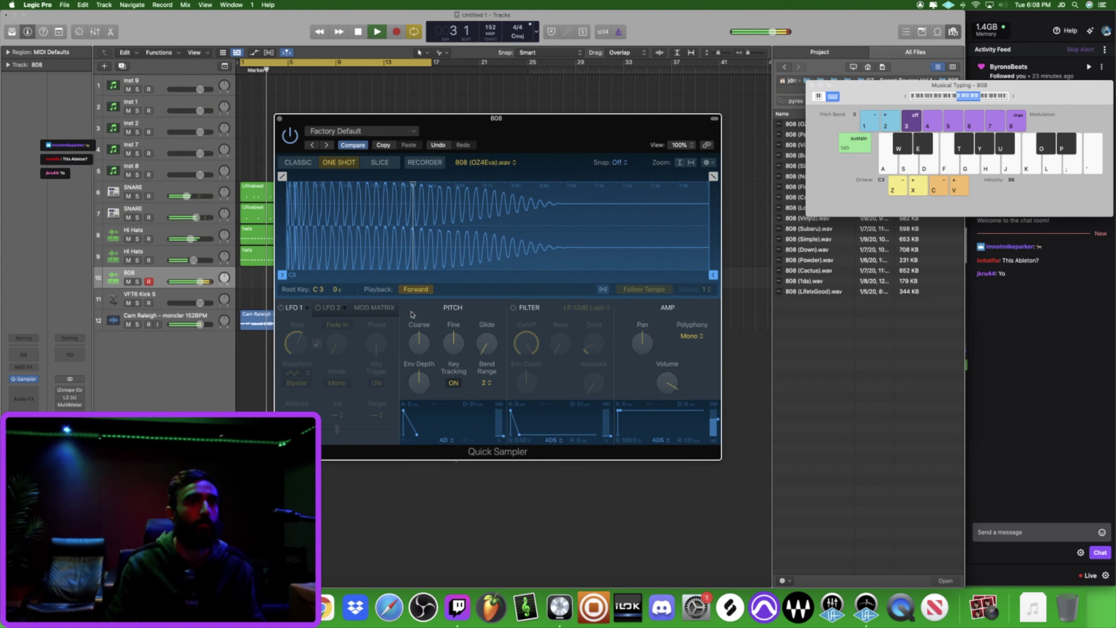
click(483, 383)
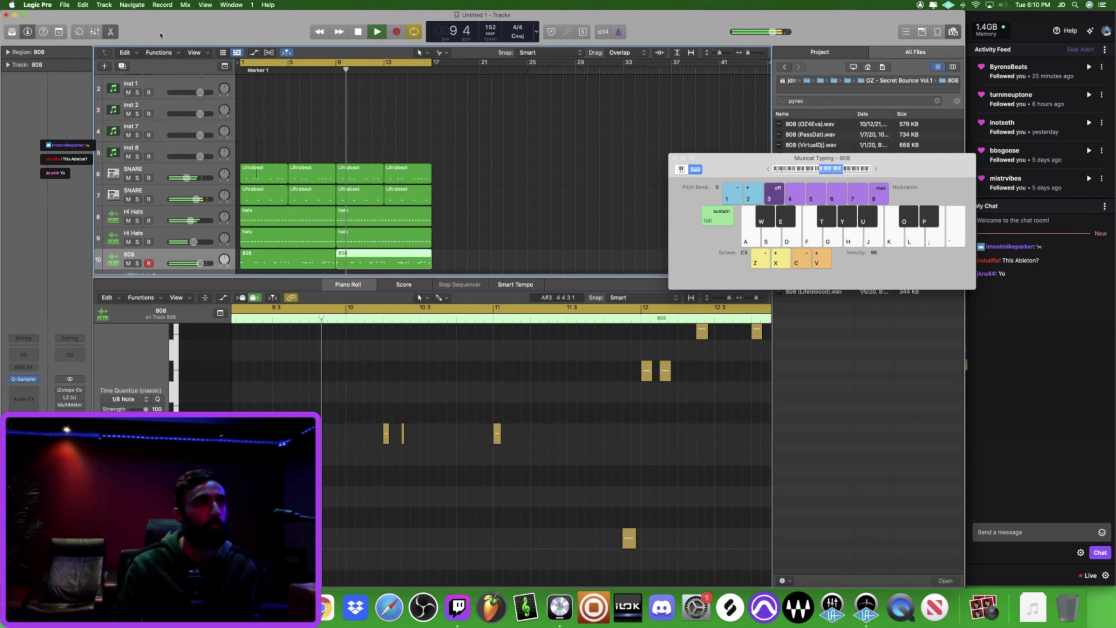
Step: Remove the low note just before bar 12 from the second 808 region in the Piano Roll
click(111, 31)
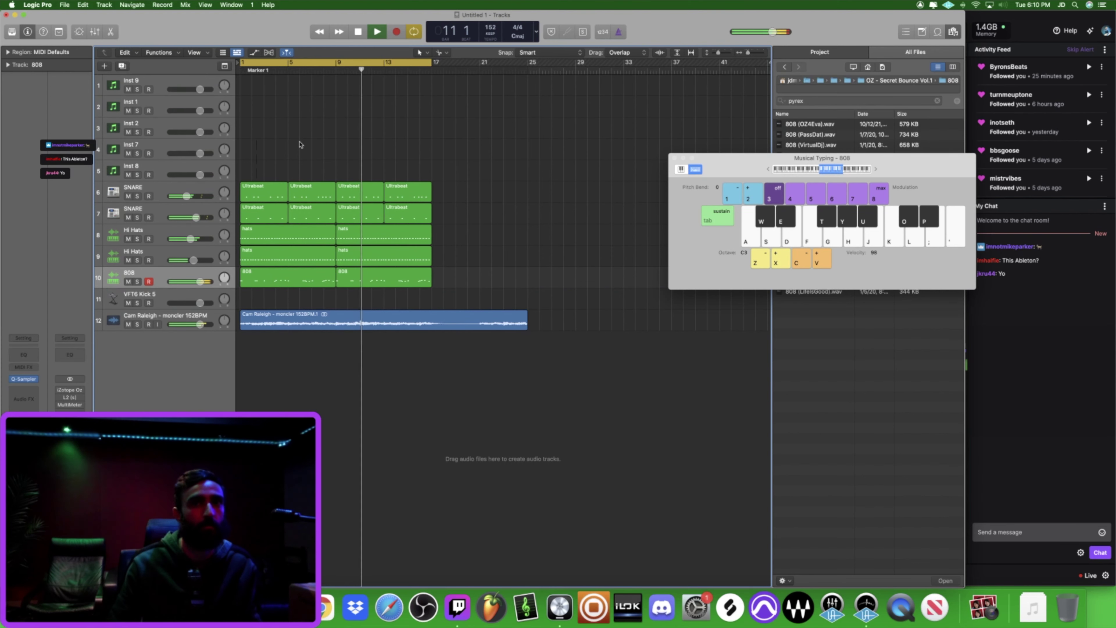
double_click(371, 279)
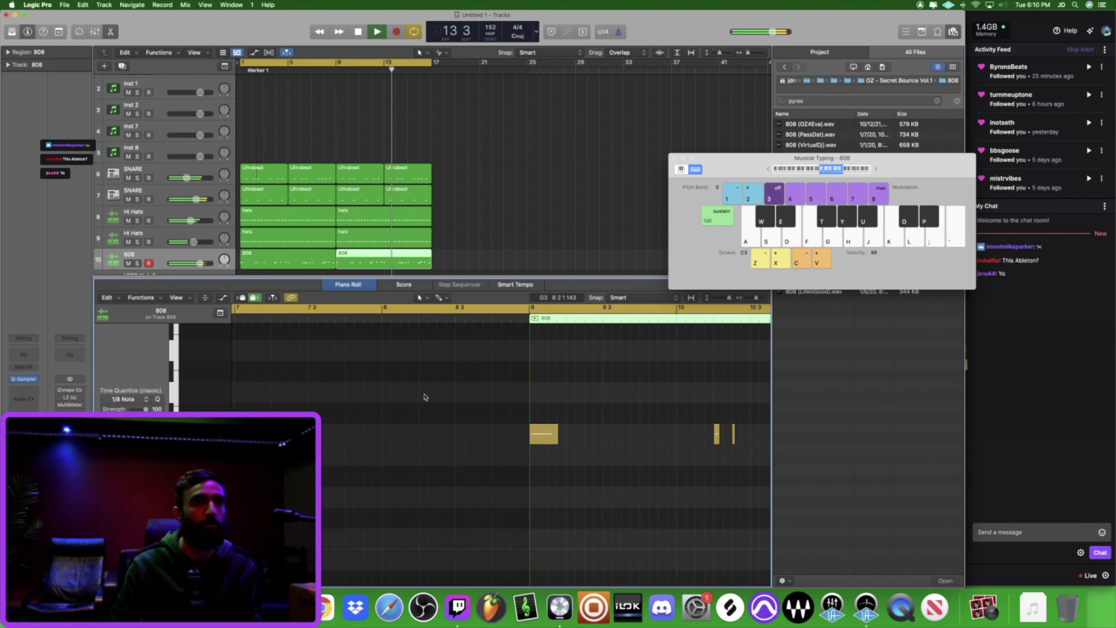
click(425, 538)
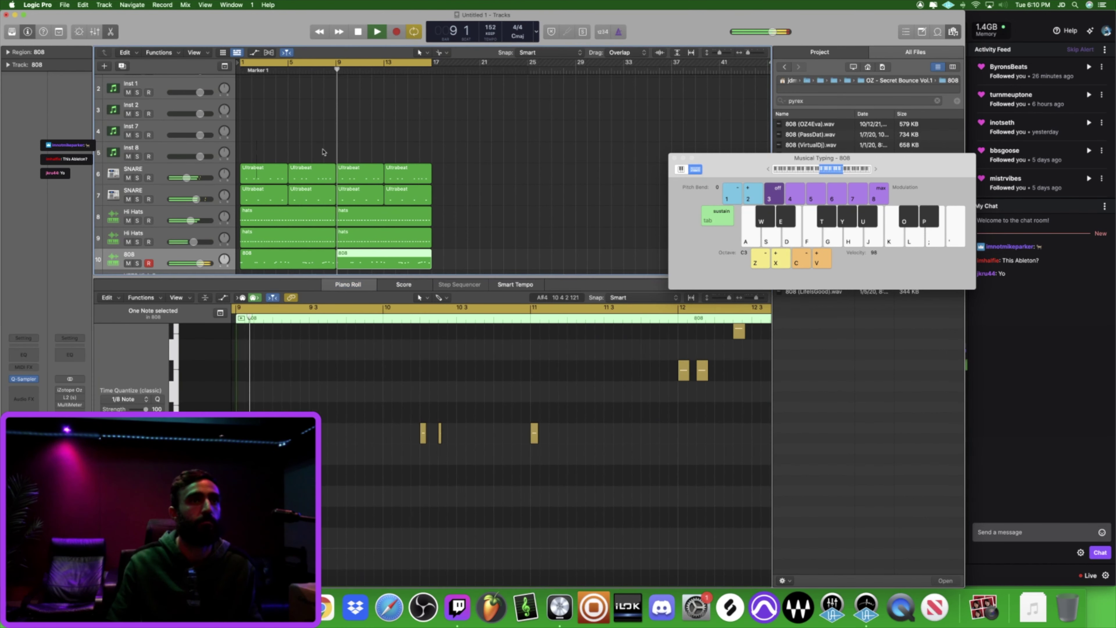
Step: Park a copy of the first 808 region at bar 25 and replace the original with a copy of the edited second region
click(276, 263)
drag(275, 262, 515, 262)
click(284, 257)
key(BackSpace)
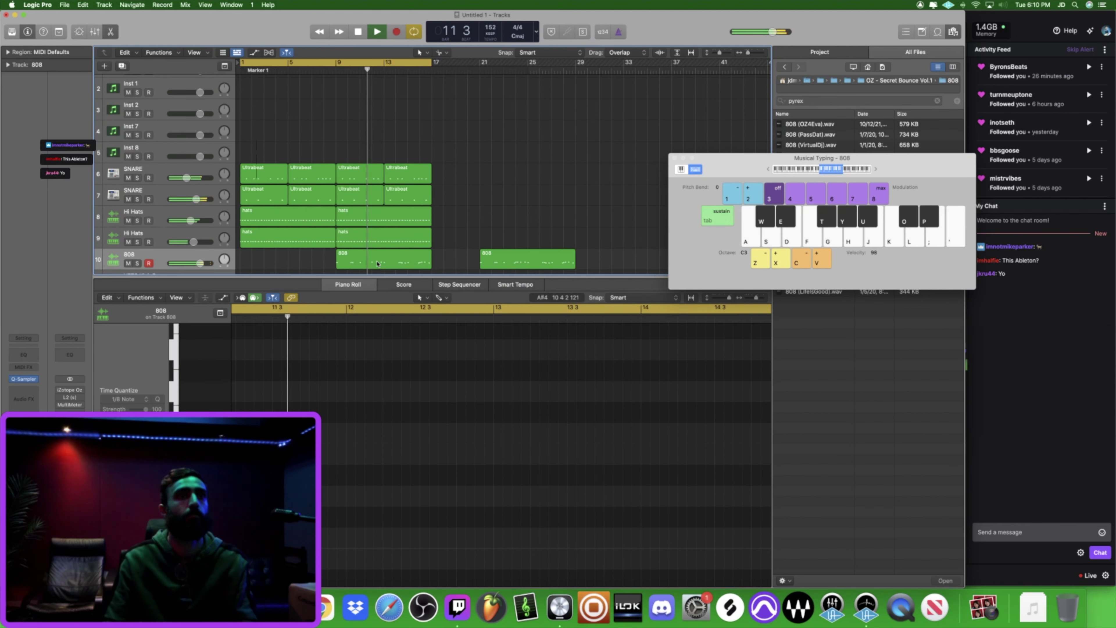
drag(345, 263, 250, 264)
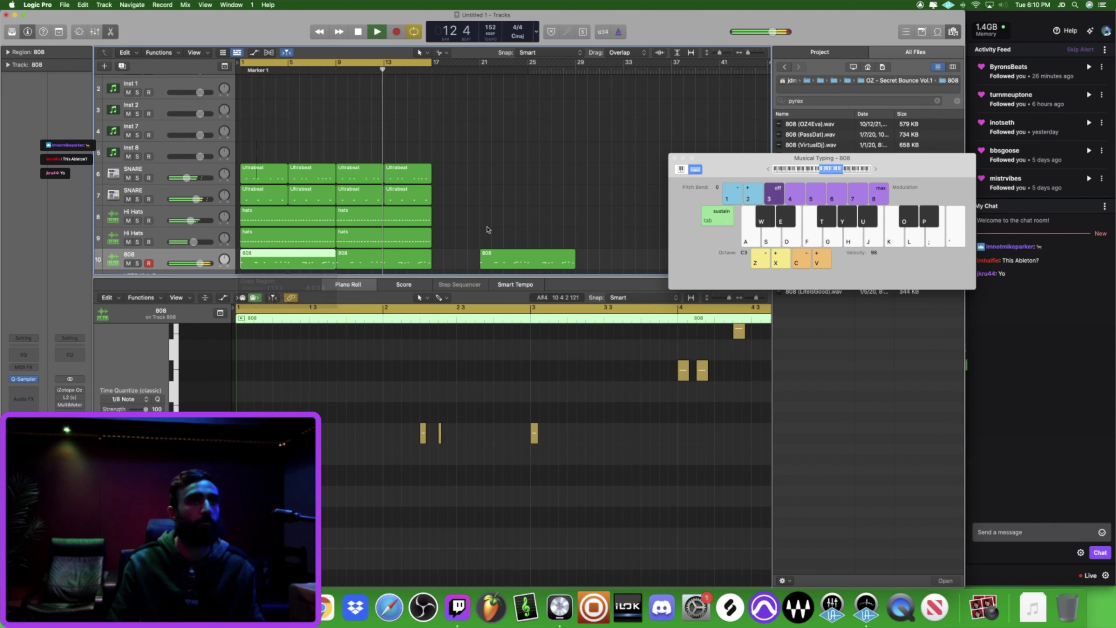
drag(505, 259, 548, 264)
Step: Adjust the length of the paired notes around bar 4 in the first 808 region, undoing the first attempt
click(302, 261)
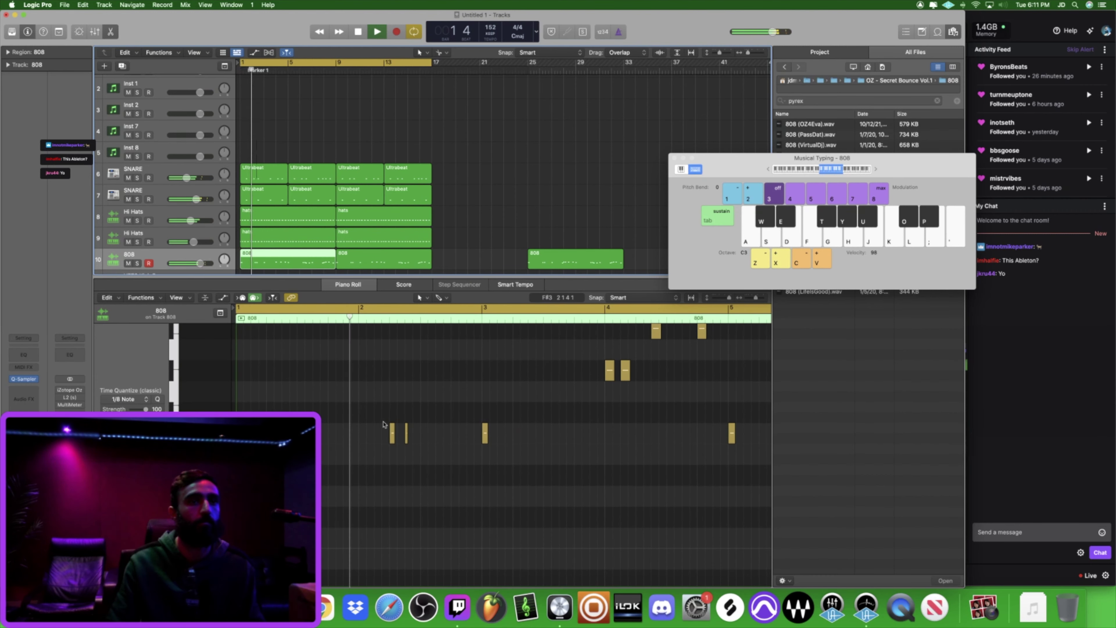
scroll(403, 396, right, 3)
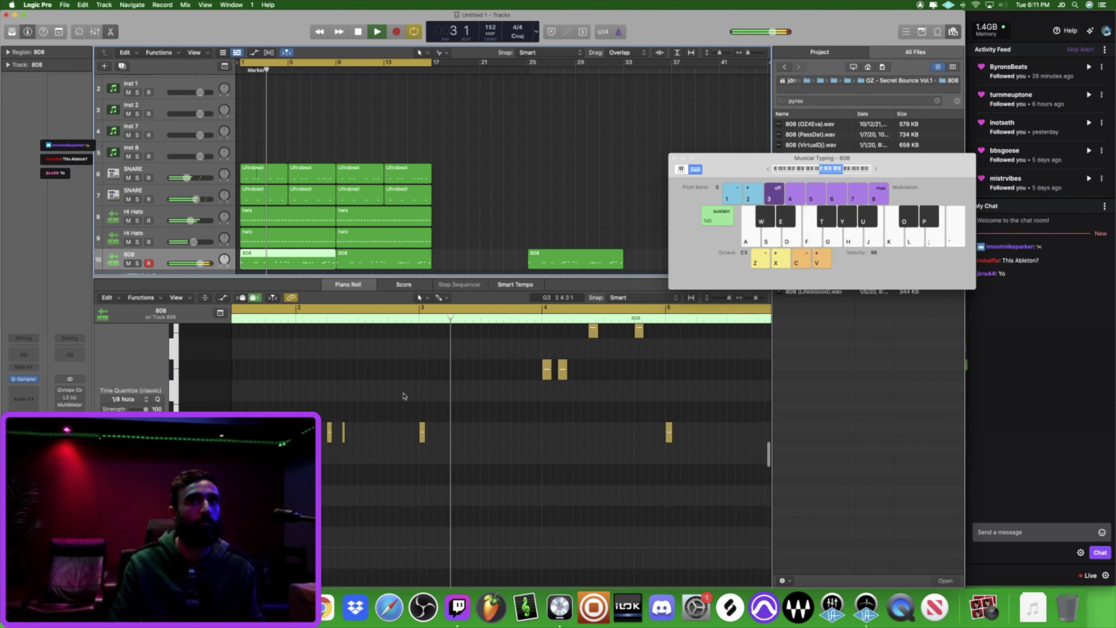
scroll(412, 400, up, 3)
scroll(412, 402, right, 2)
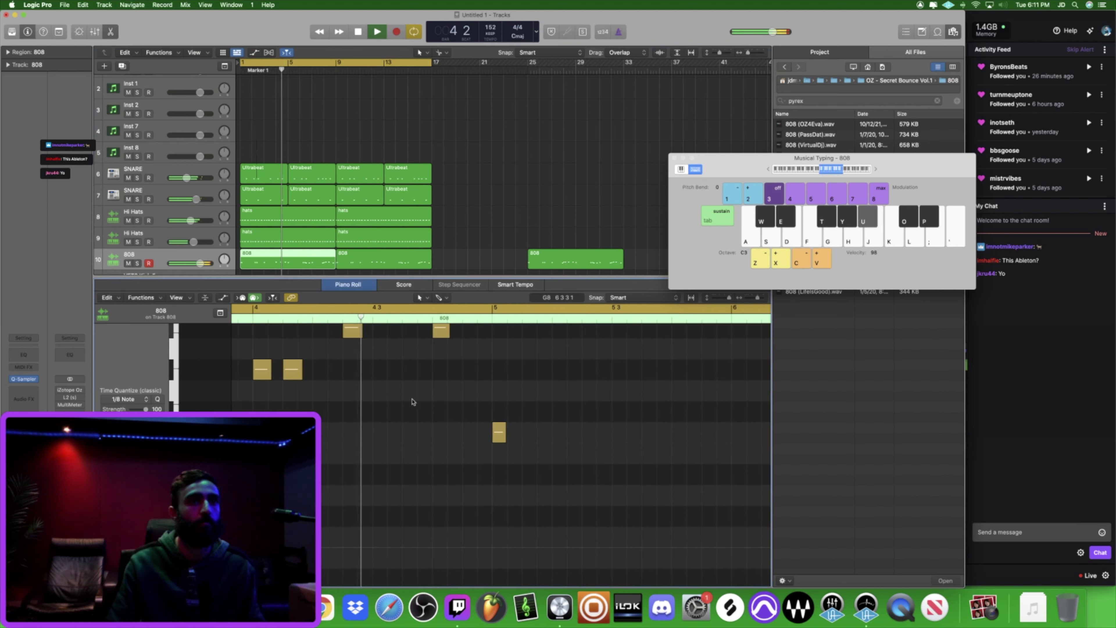
key(space)
drag(321, 358, 320, 358)
mouse_move(323, 365)
mouse_down()
mouse_move(373, 371)
mouse_move(305, 382)
mouse_move(313, 376)
mouse_up()
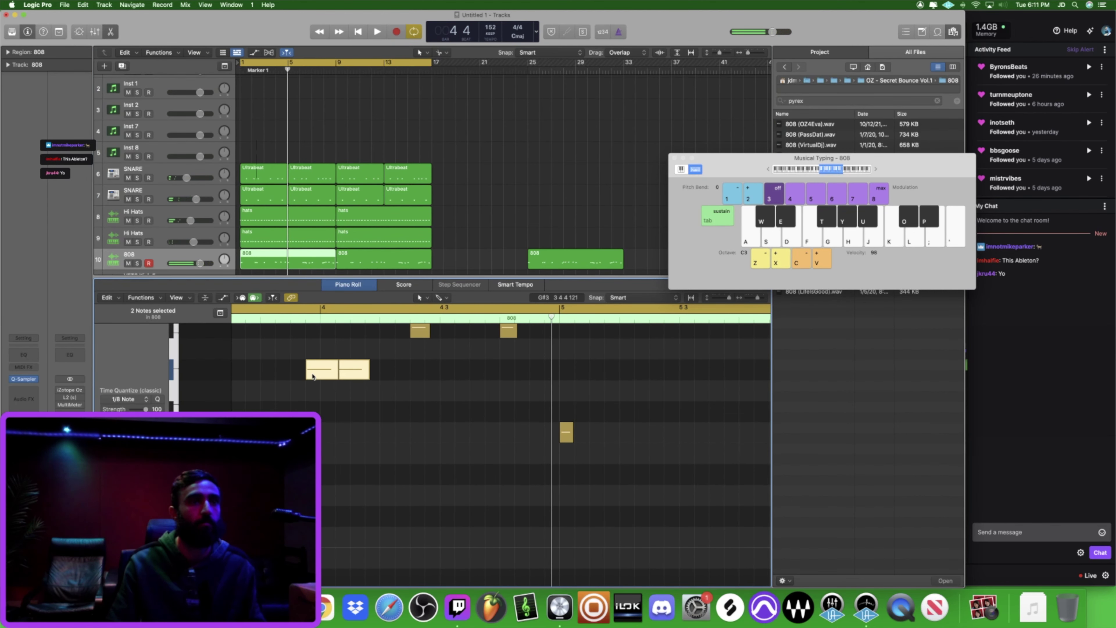
key(super+z)
drag(327, 377, 359, 378)
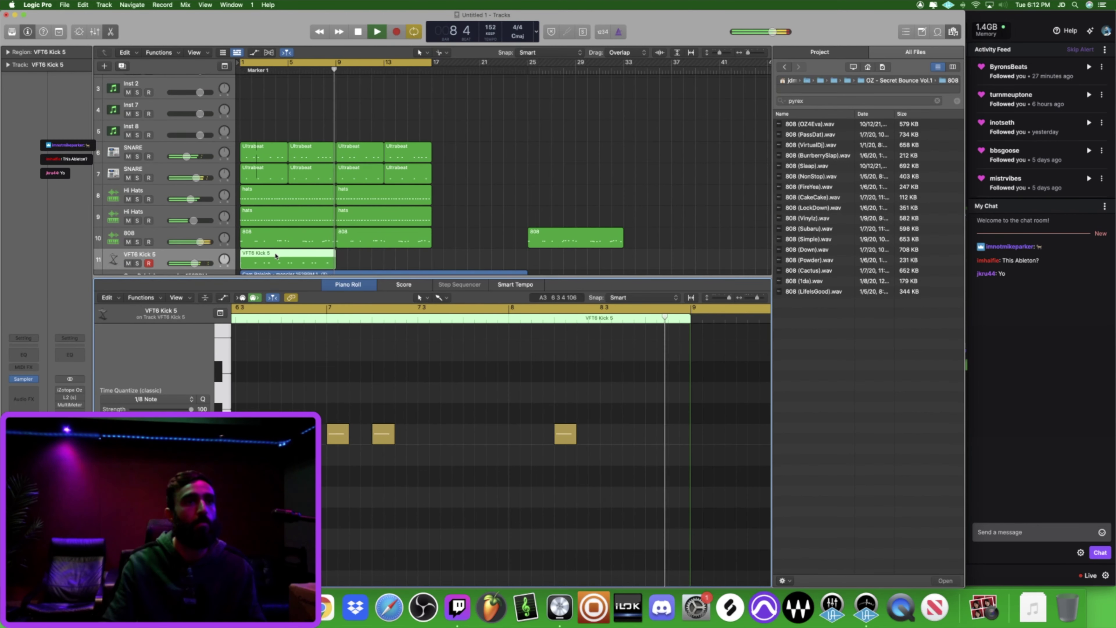
Step: Copy the VFT6 Kick 5 region to bars 9–17 and close the Piano Roll
drag(276, 255, 371, 265)
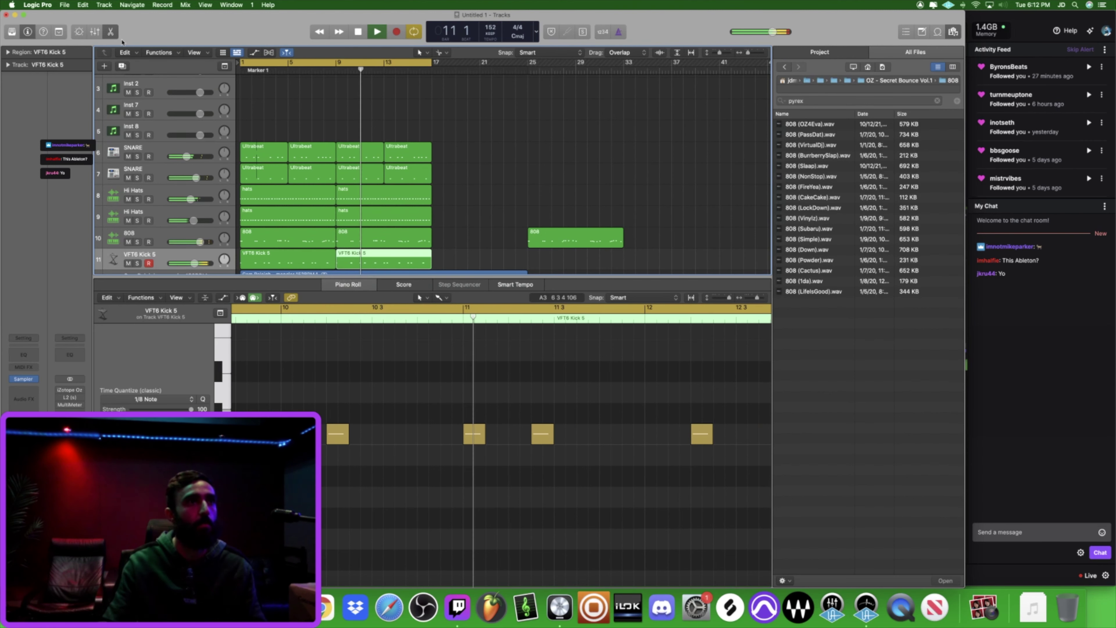
key(e)
click(314, 132)
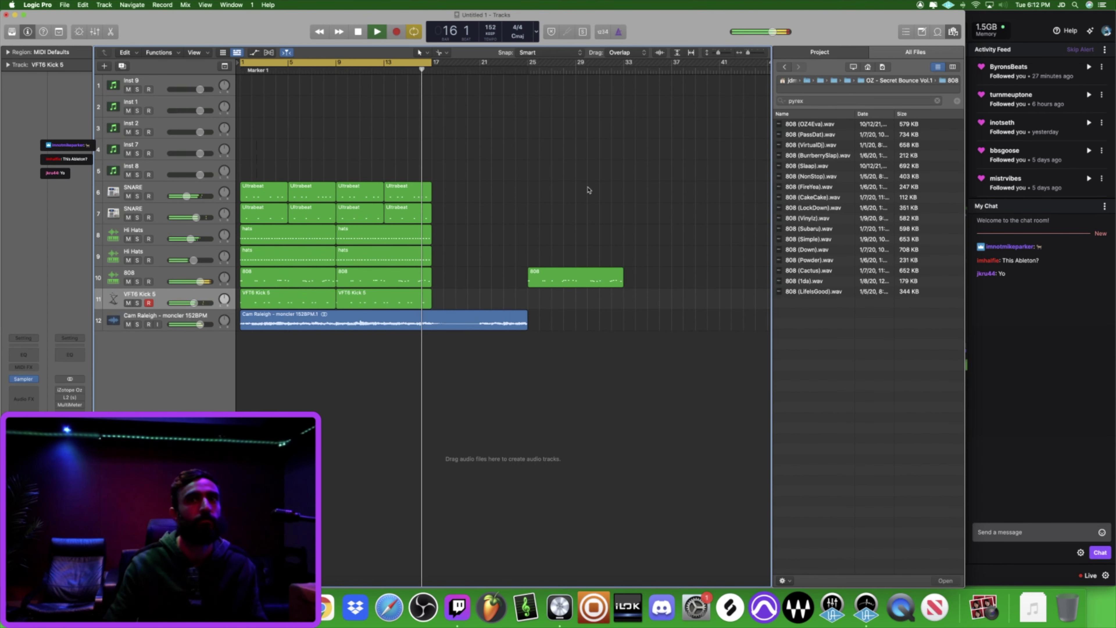
Step: Cut off the moncler audio region after bar 17 and delete the spare 808 region at bar 25
click(969, 27)
click(432, 62)
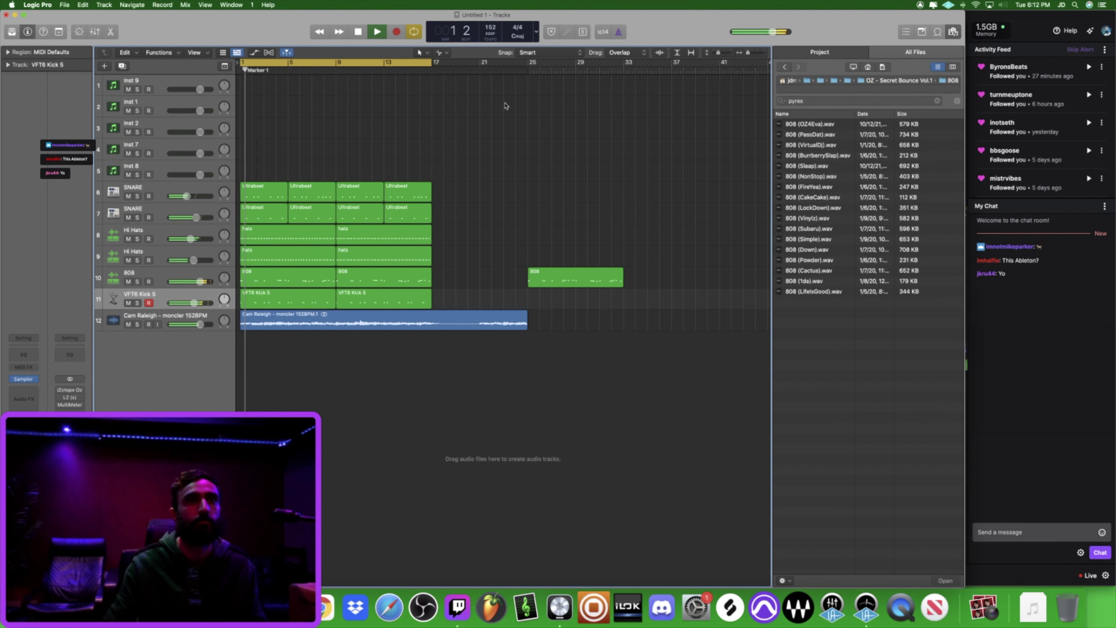
ctrl+alt+click(534, 140)
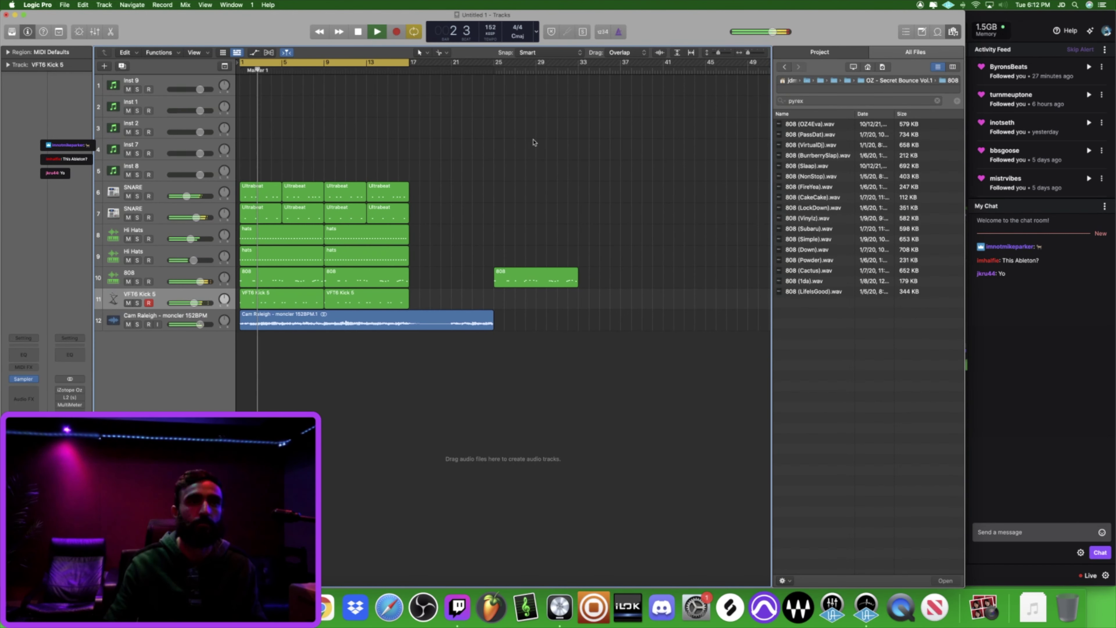
click(411, 316)
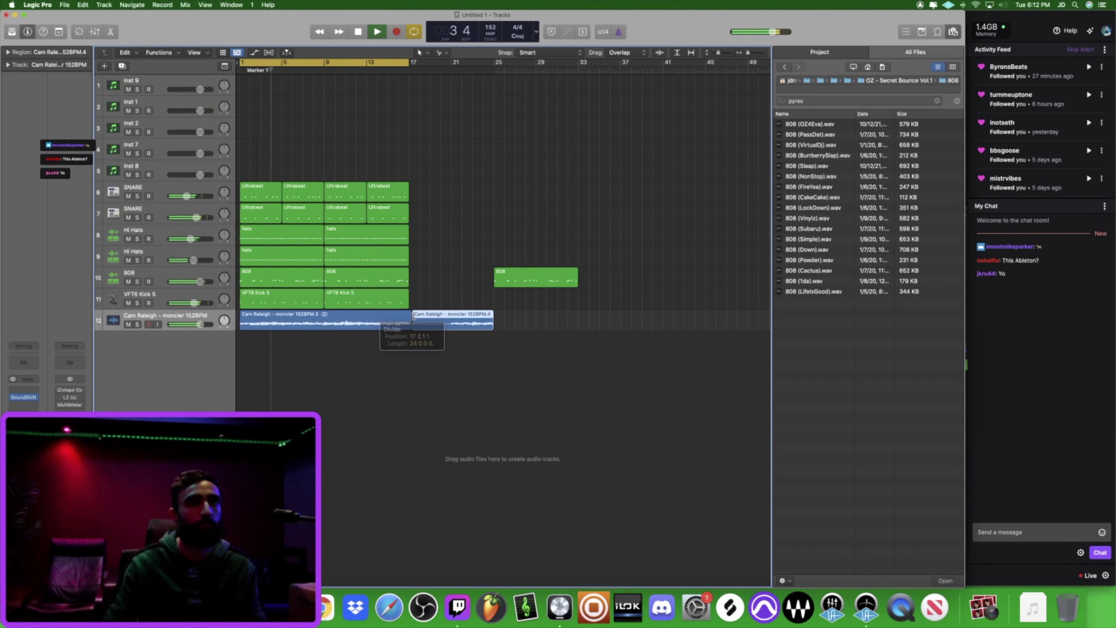
key(Delete)
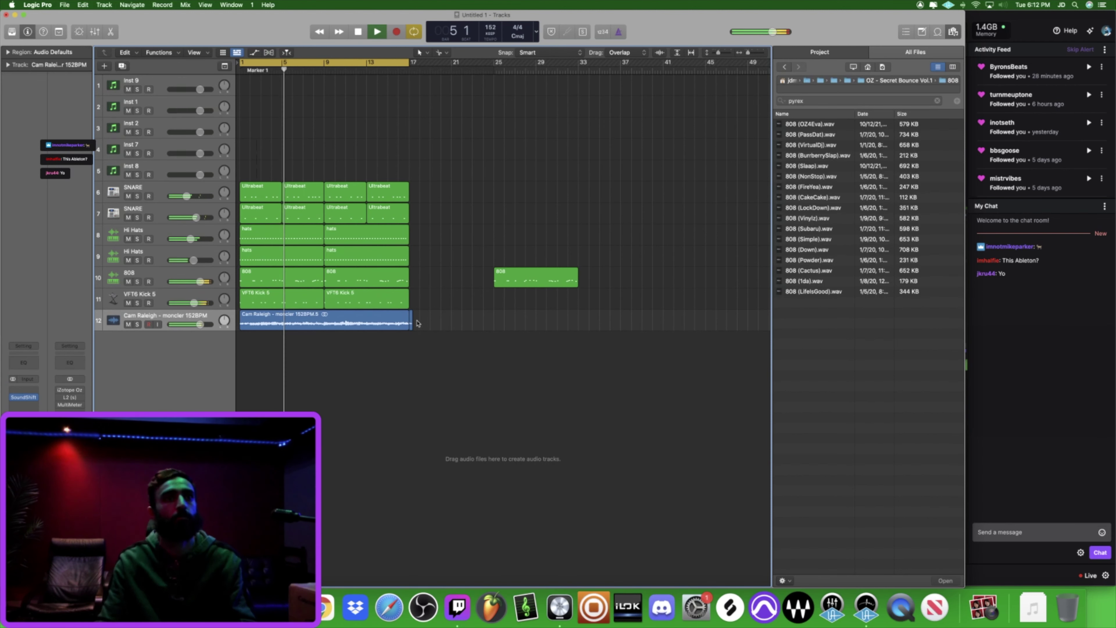
click(516, 281)
key(Delete)
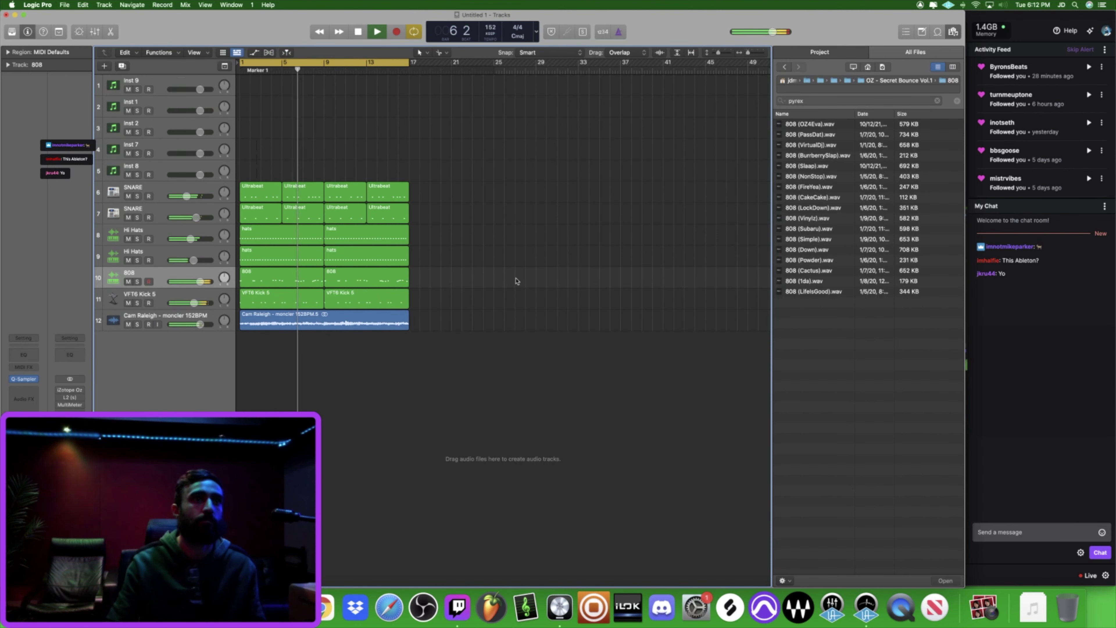
Step: Select the Inst 8 track and audition Arcade's Blue Triangle preset over the beat
click(159, 163)
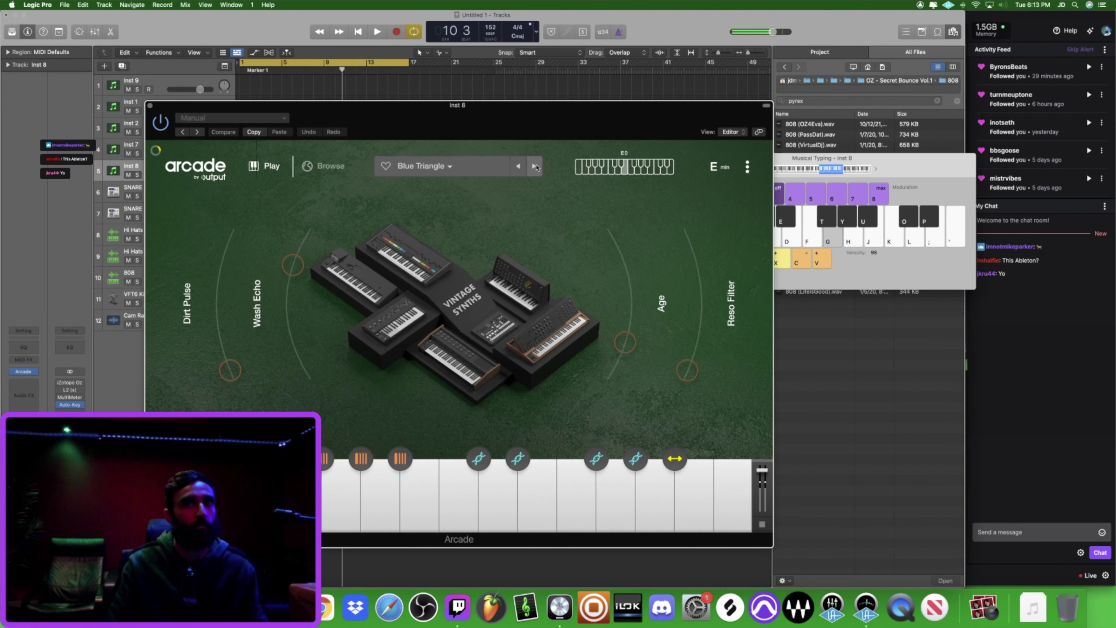
key(g)
key(g)
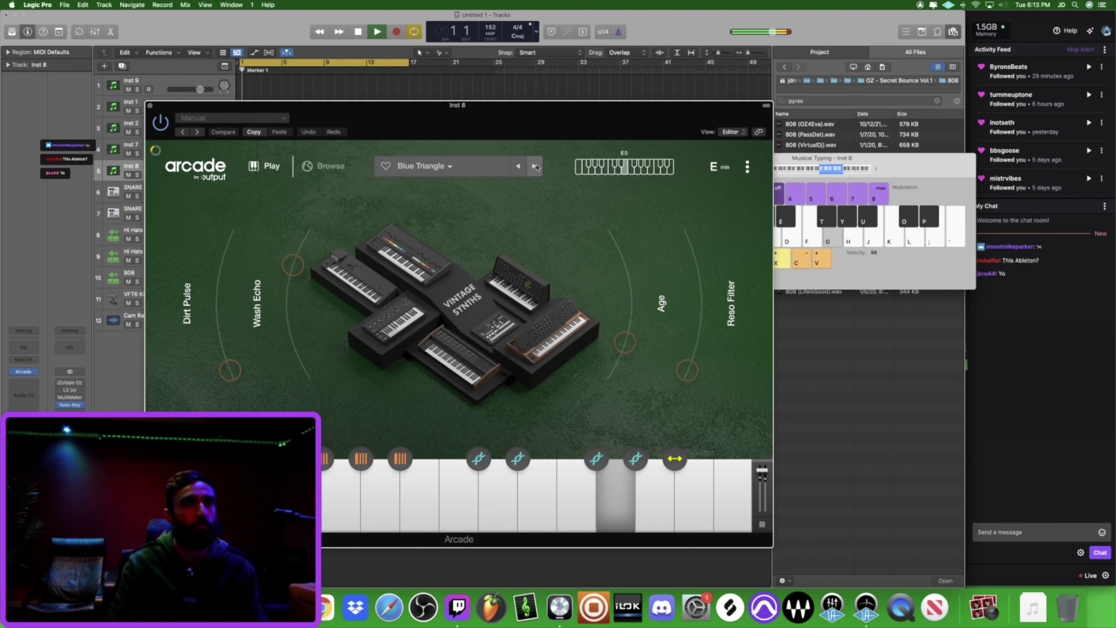
Step: Switch Arcade to the Continuous Motion preset and try out a melody over the beat
key(g)
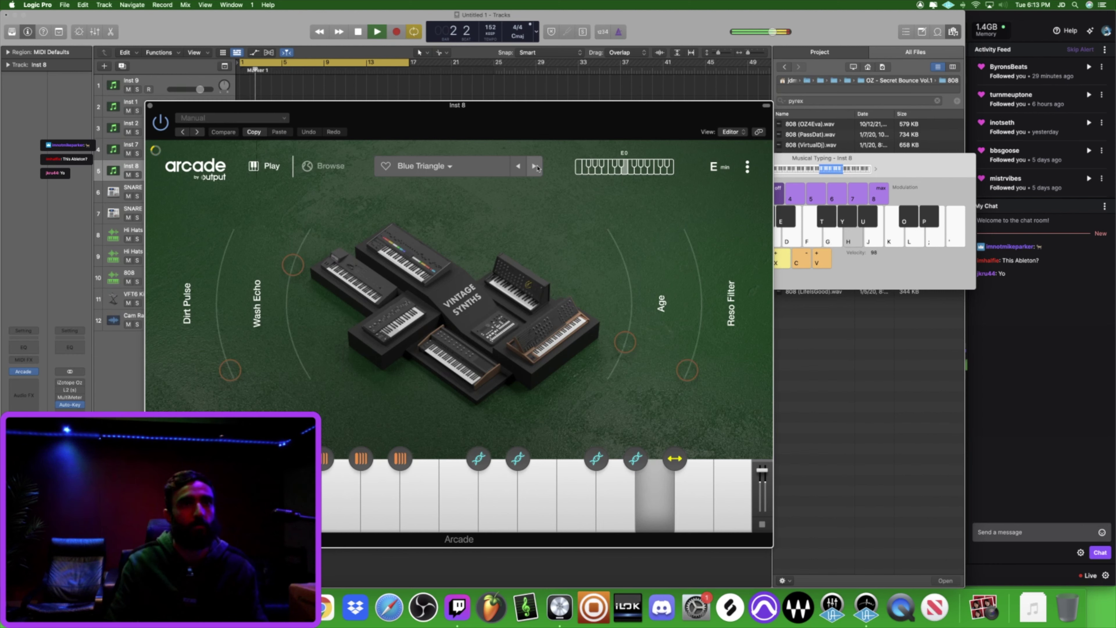
click(535, 167)
key(g)
key(g)
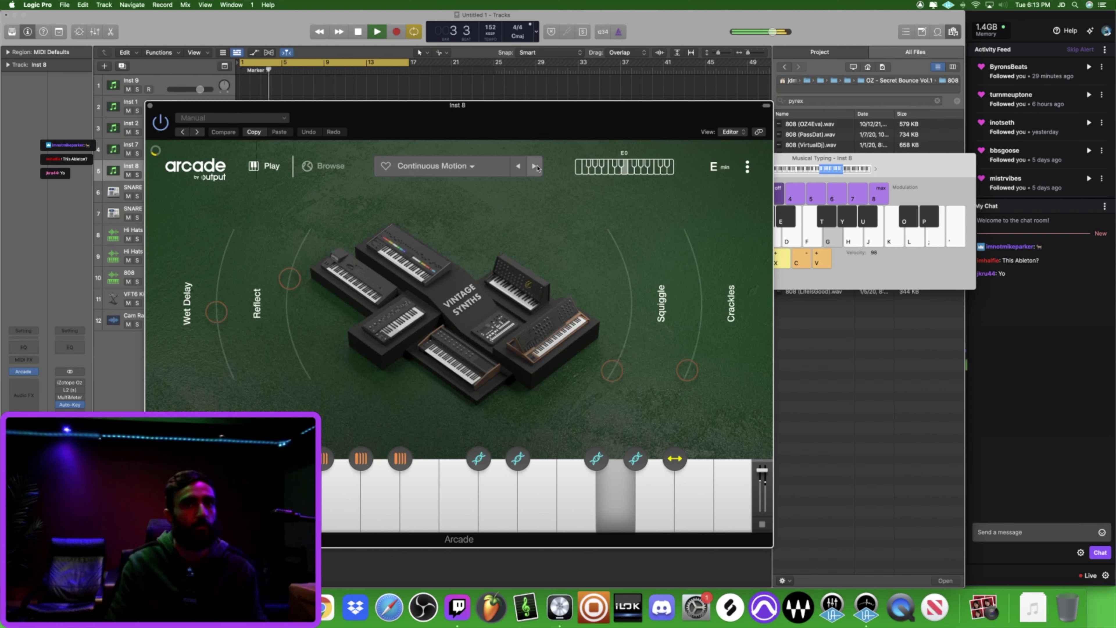
key(f)
key(h)
key(d)
key(s)
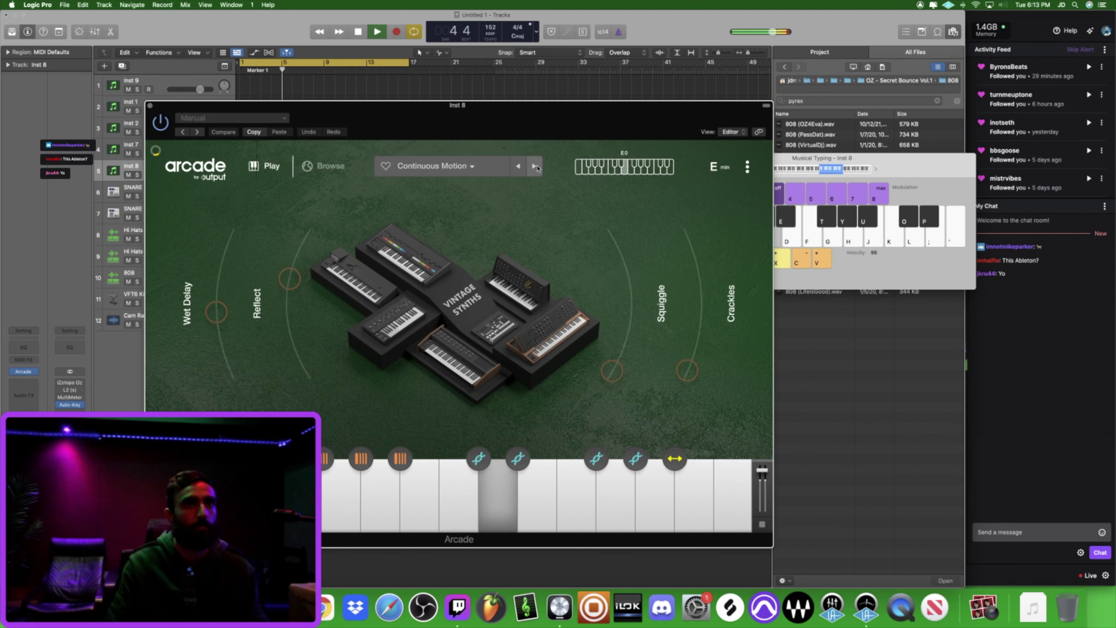
key(s)
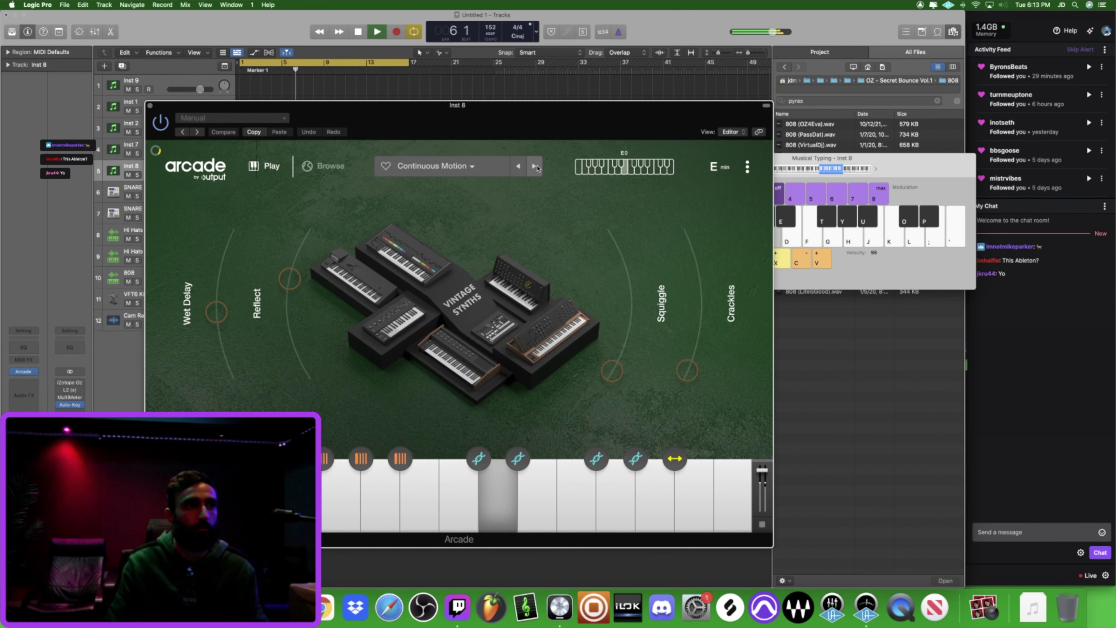
key(s)
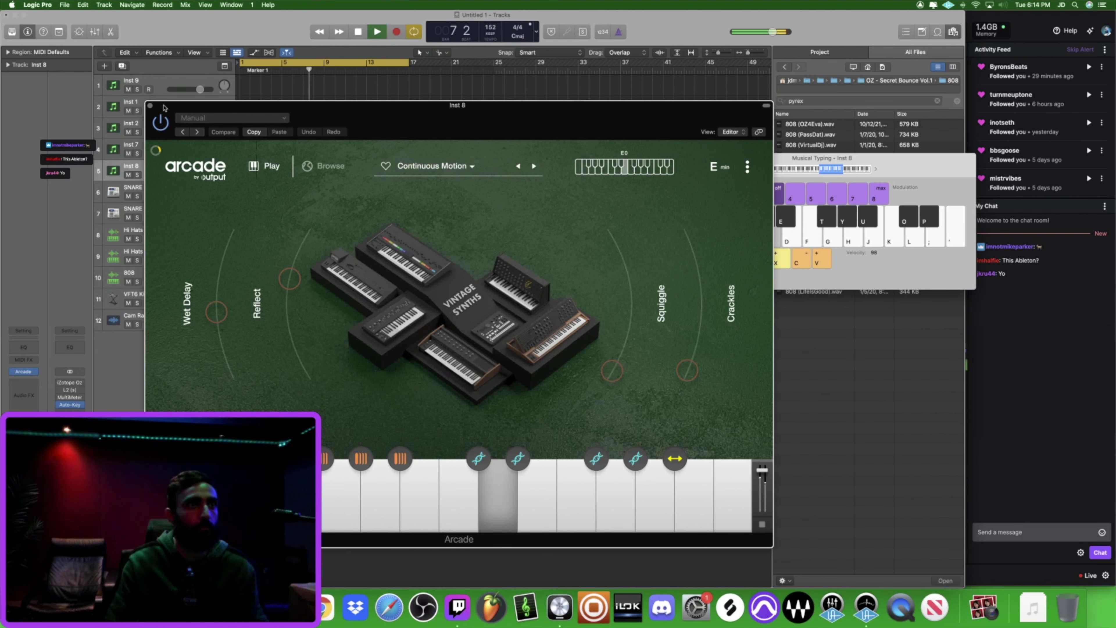
Step: Close the Arcade window and record the synth part on the Inst 8 track, starting at bar 9
key(super+w)
key(r)
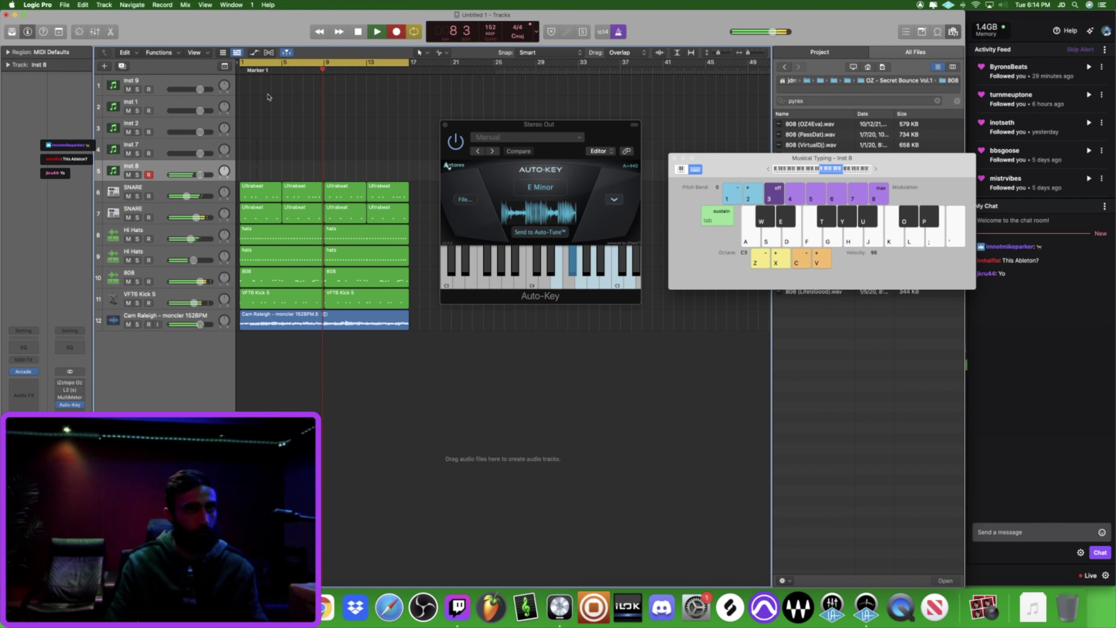
key(s)
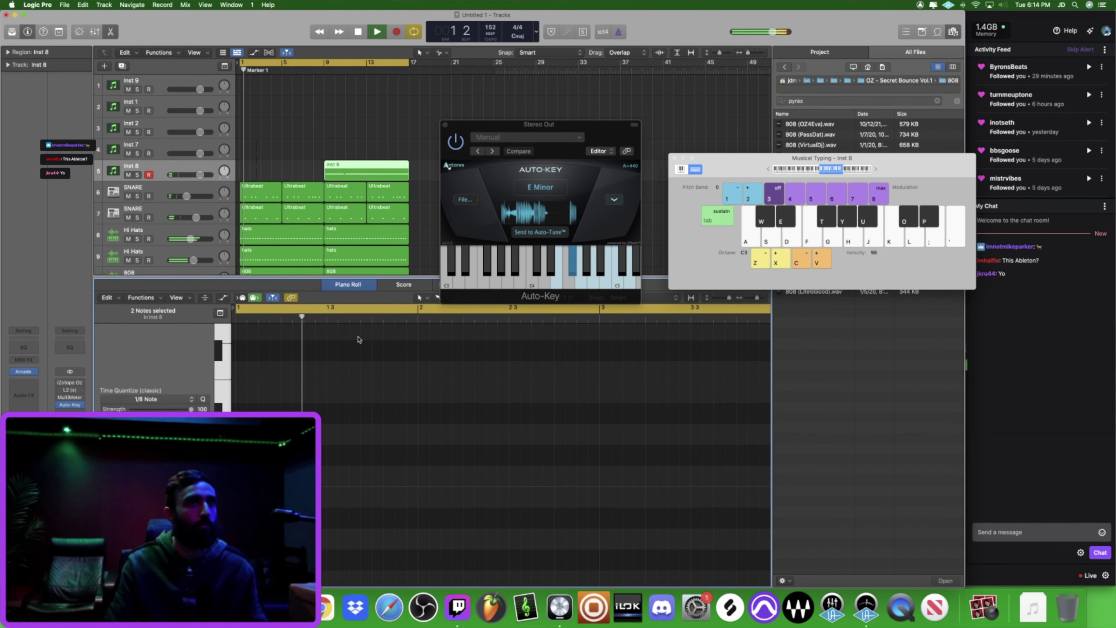
Step: Copy the recorded Inst 8 region to bar 1 and move its first note to the start of the region
drag(334, 169, 255, 169)
key(Return)
key(s)
click(335, 391)
key(space)
scroll(335, 391, down, 1)
drag(255, 429, 236, 429)
key(space)
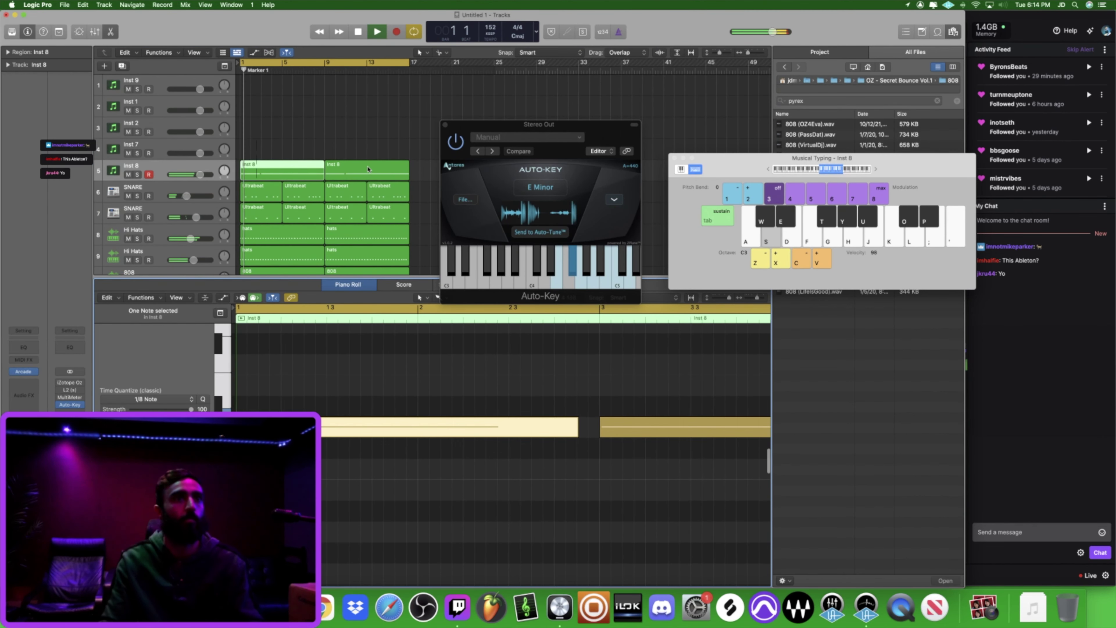
Step: Replace the Inst 8 region at bar 9 with a copy of the corrected region from bar 1
click(332, 175)
key(Delete)
drag(291, 171, 376, 169)
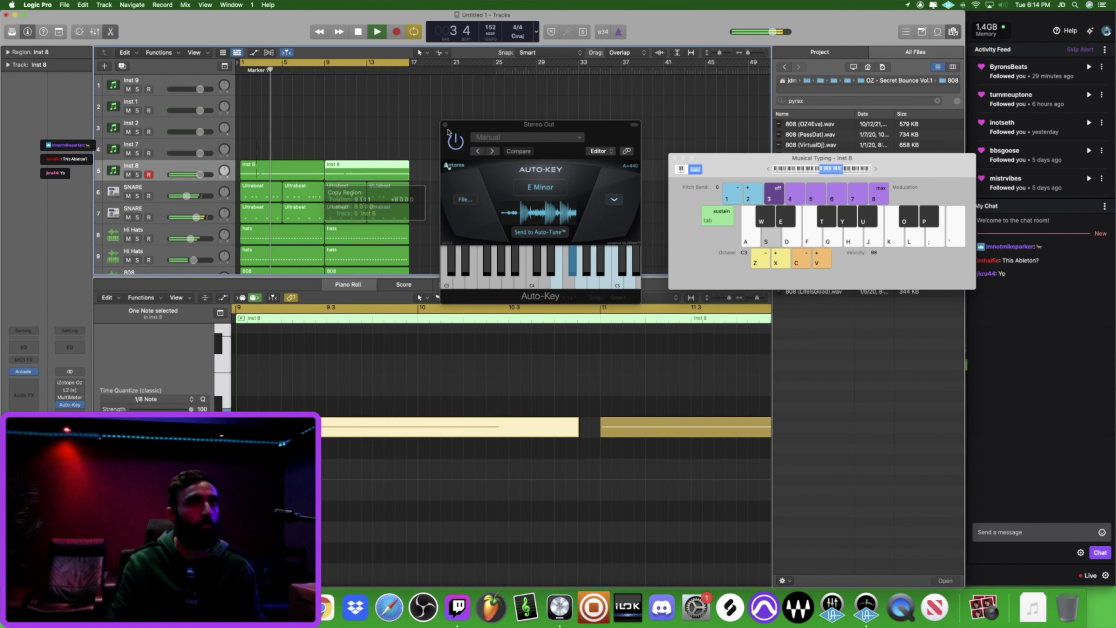
Step: Close the Auto-Key window and the Piano Roll to bring the full arrangement into view
click(445, 125)
scroll(450, 154, down, 2)
ctrl+alt+click(451, 155)
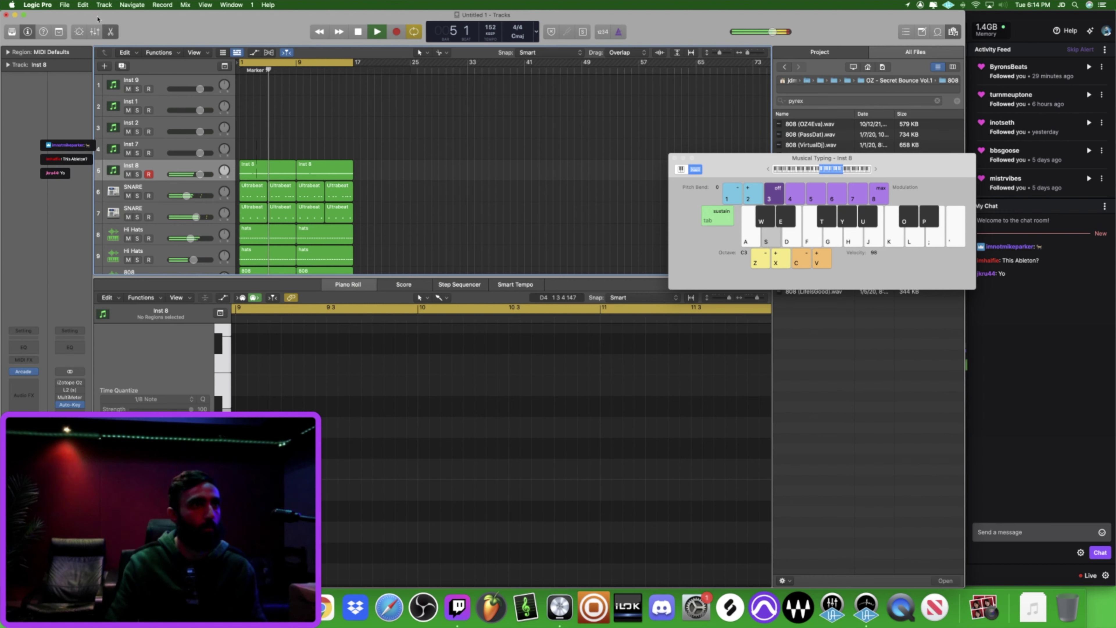
click(110, 31)
scroll(396, 160, down, 2)
scroll(396, 162, up, 4)
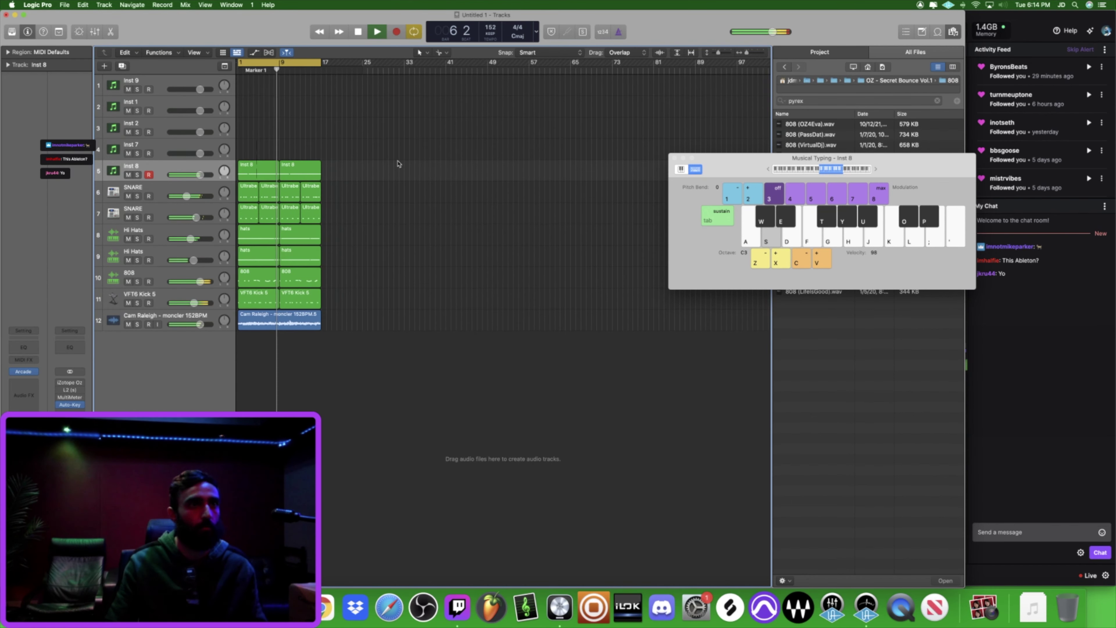
key(super+Right)
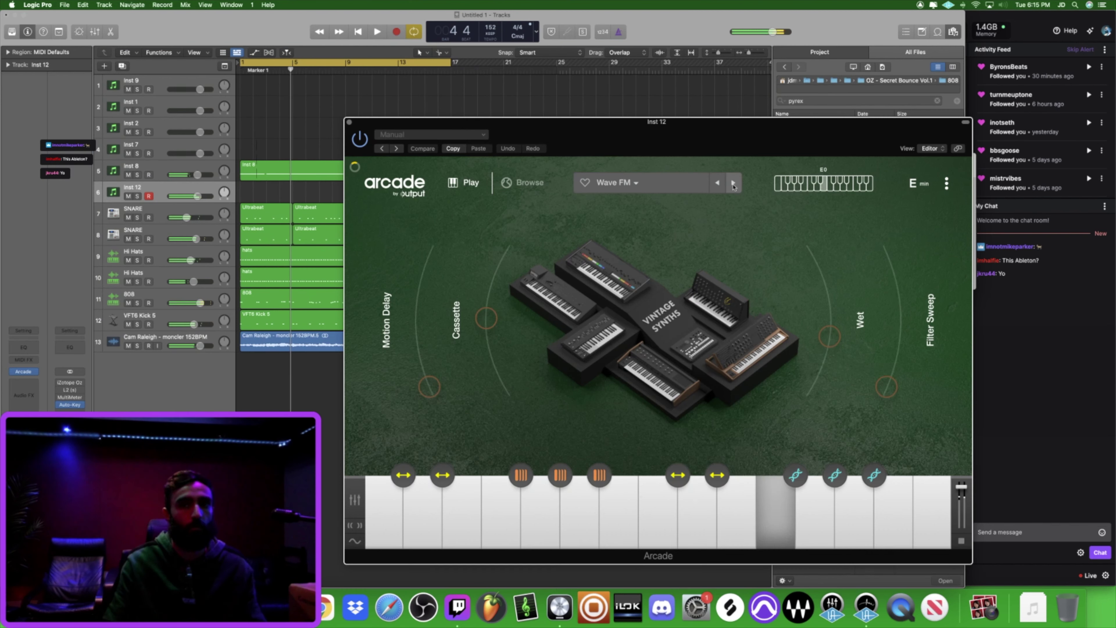
Step: Advance the Inst 12 track's Arcade instrument two presets past Wave FM
click(733, 184)
click(733, 184)
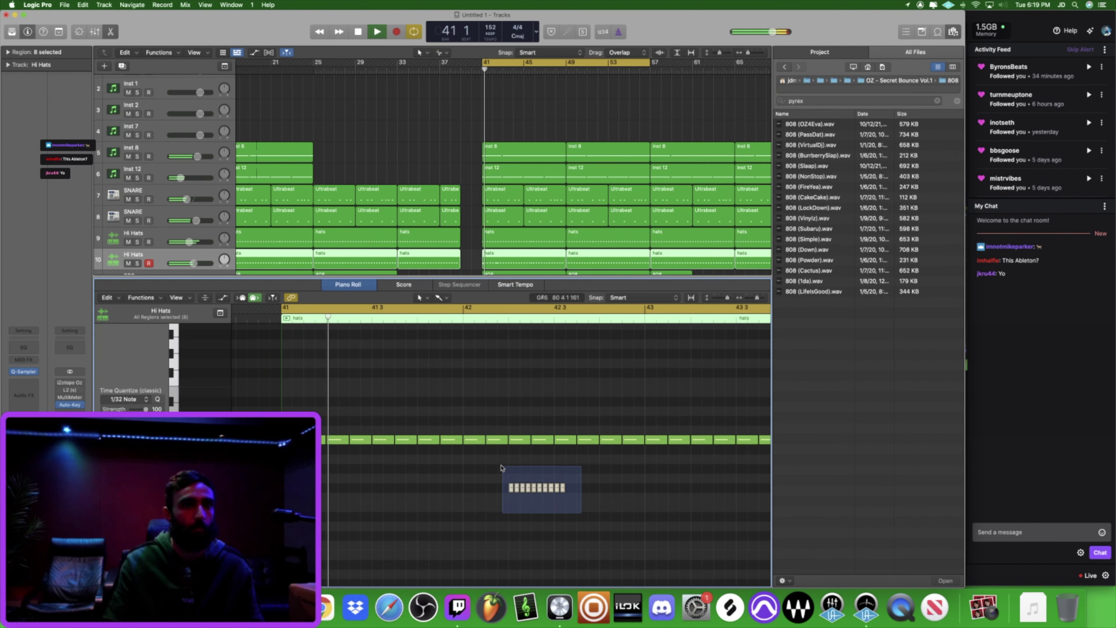
Step: Transpose the hi-hat roll in bar 42 down three semitones and delete its second half, leaving five notes
key(alt+Down)
key(alt+Down)
key(alt+Down)
click(508, 475)
key(space)
drag(578, 523, 539, 510)
key(BackSpace)
key(space)
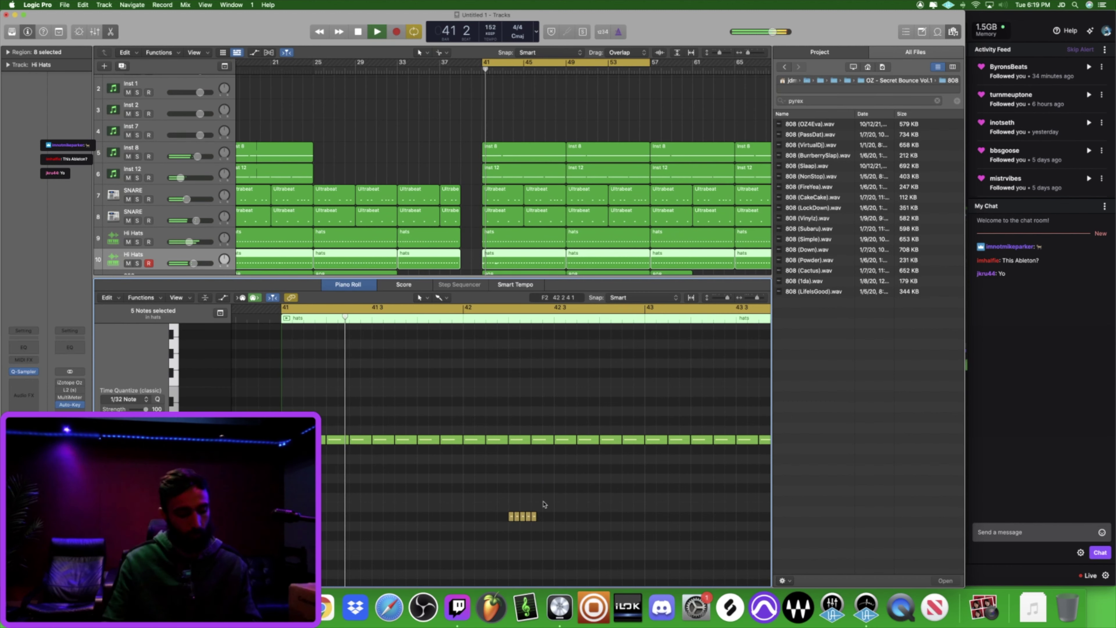
Step: Quantize the five selected roll notes to 1/64 Note and replay the section
scroll(549, 499, right, 3)
click(129, 399)
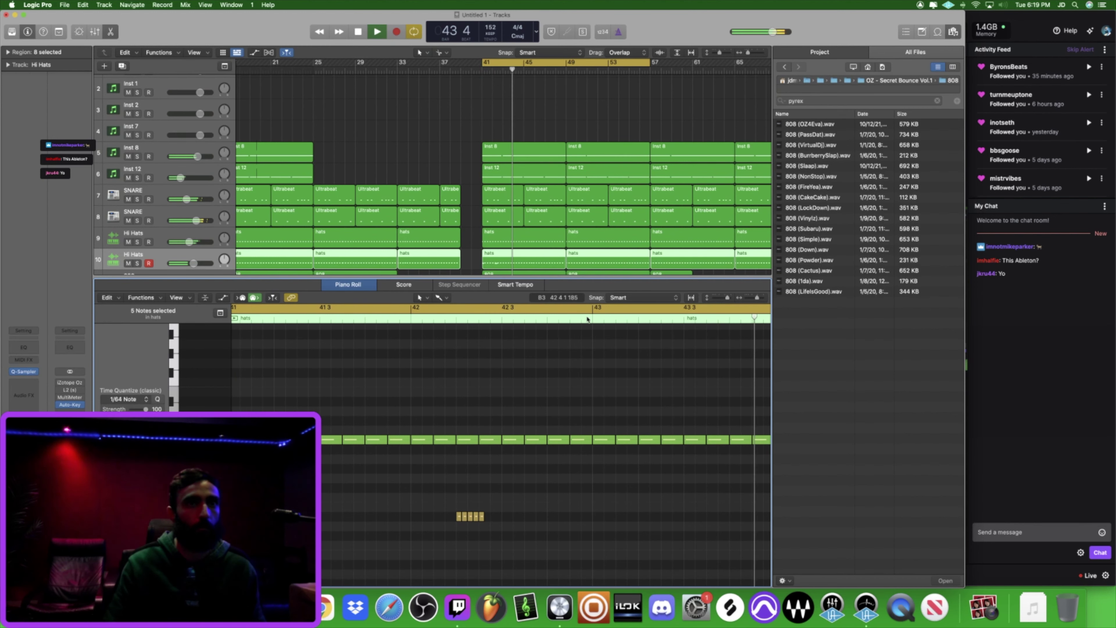
key(space)
key(space)
Step: Add a second, descending hi-hat roll in bar 43, placing its notes on successively lower pitches
scroll(588, 409, right, 3)
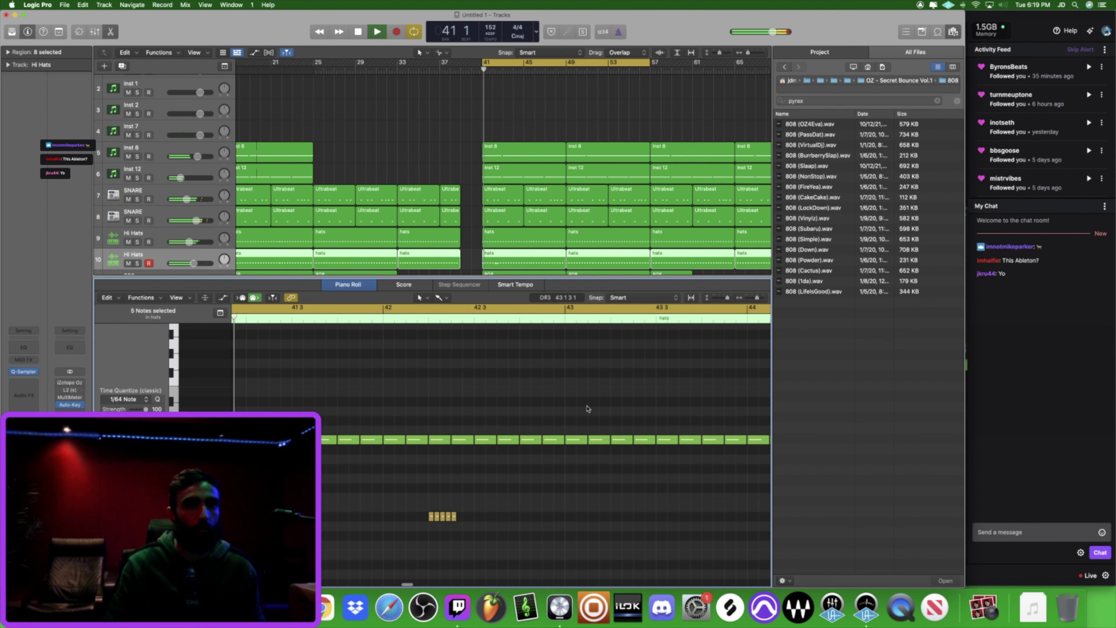
scroll(531, 492, right, 1)
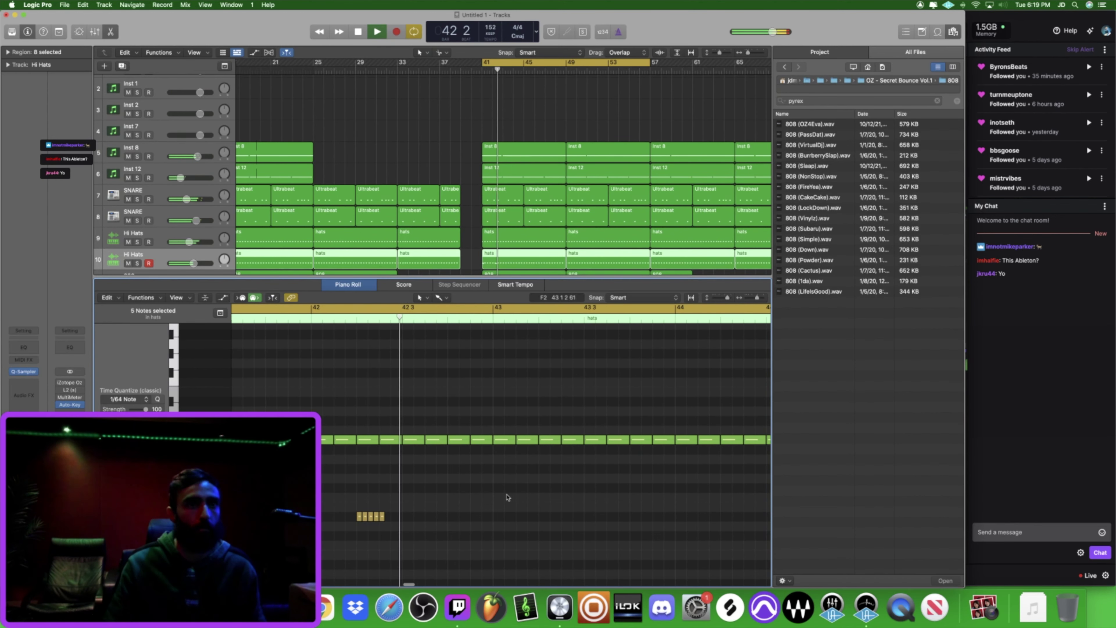
drag(518, 495, 538, 515)
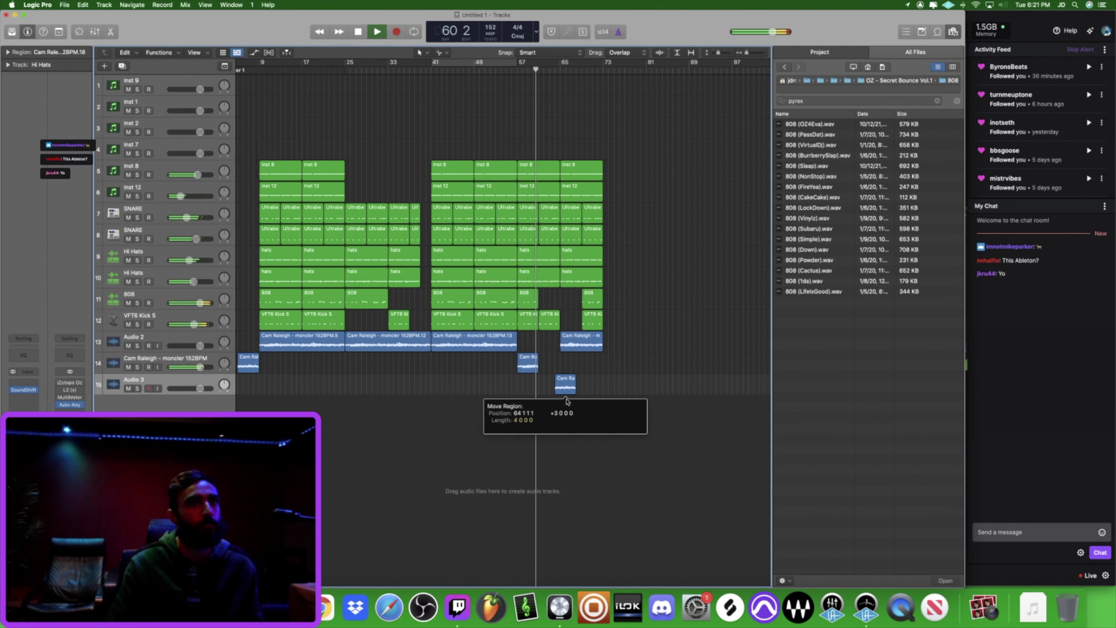
Step: Move the Audio 3 region to bar 61 on the moncler track and copy the intro region to bar 73, extended to 8 bars
drag(567, 401, 562, 393)
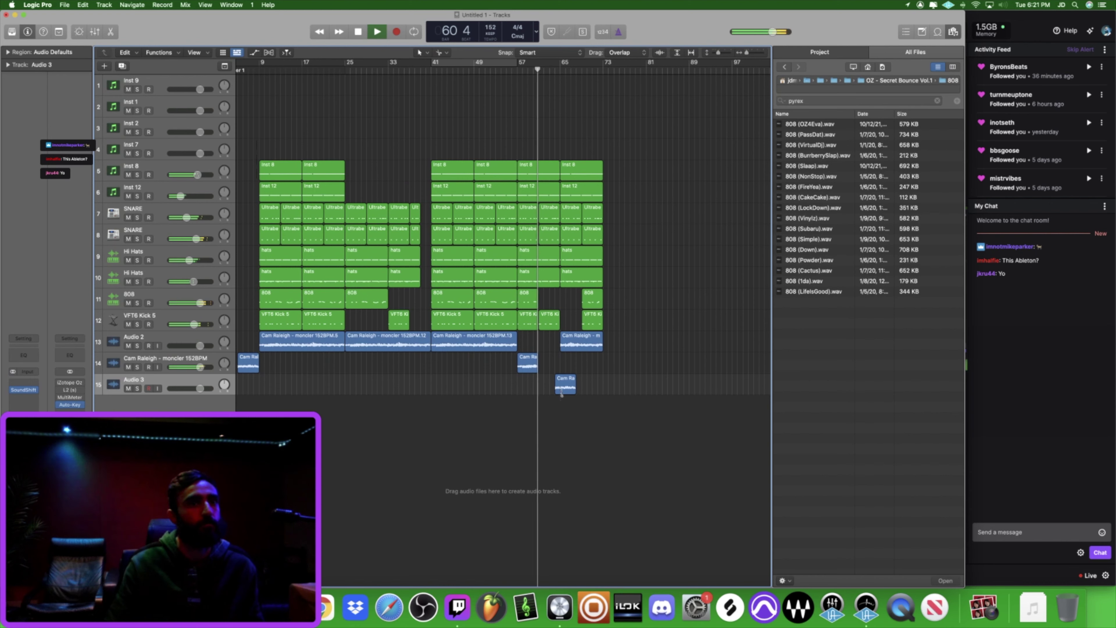
drag(549, 339, 549, 359)
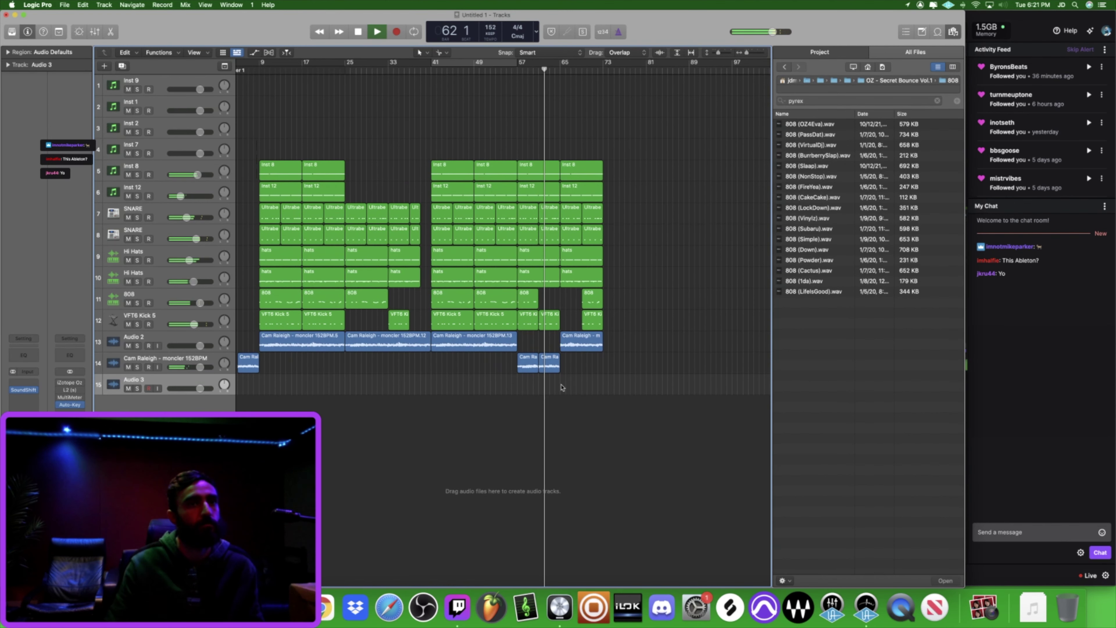
scroll(562, 387, left, 3)
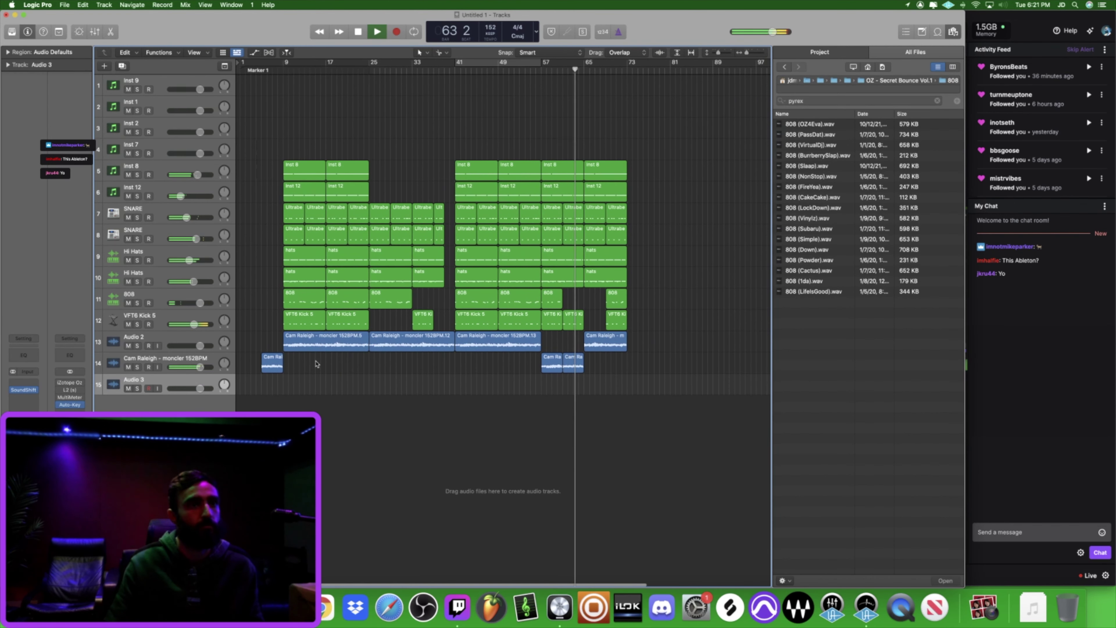
drag(273, 362, 671, 368)
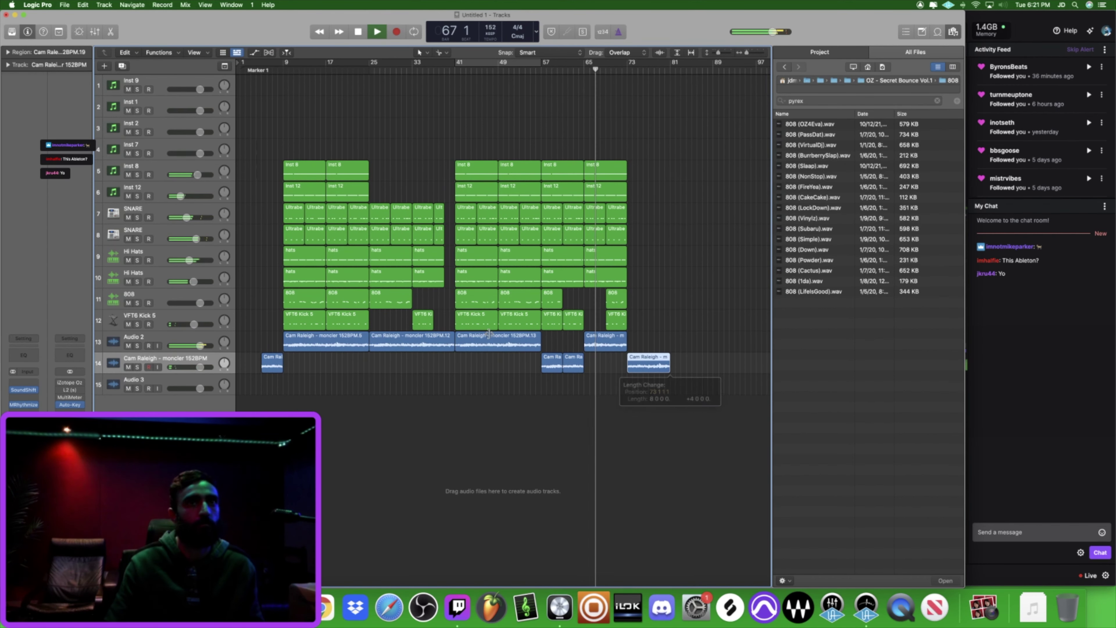
Step: Show the Stereo Out track in the arrangement and draw a volume fade-out on it starting at bar 73
right_click(73, 229)
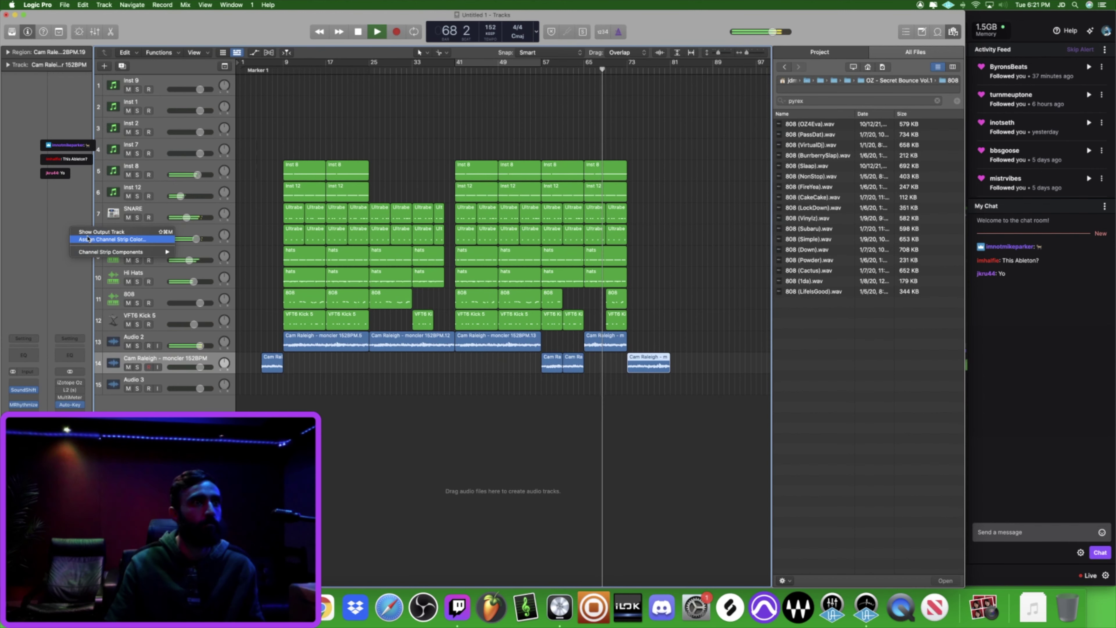
click(101, 231)
key(a)
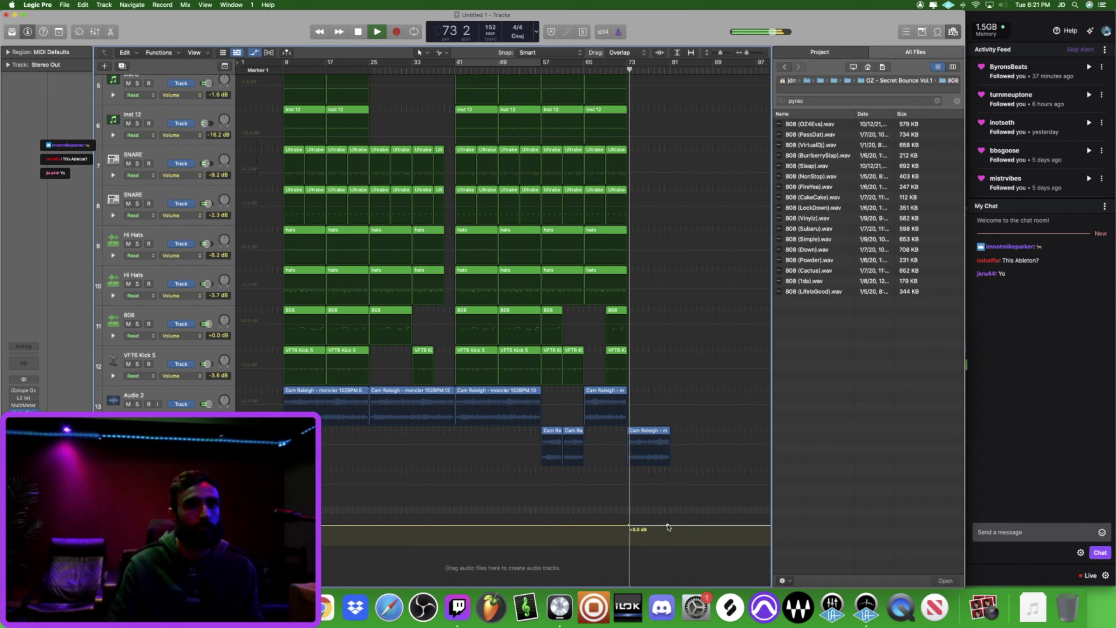
key(a)
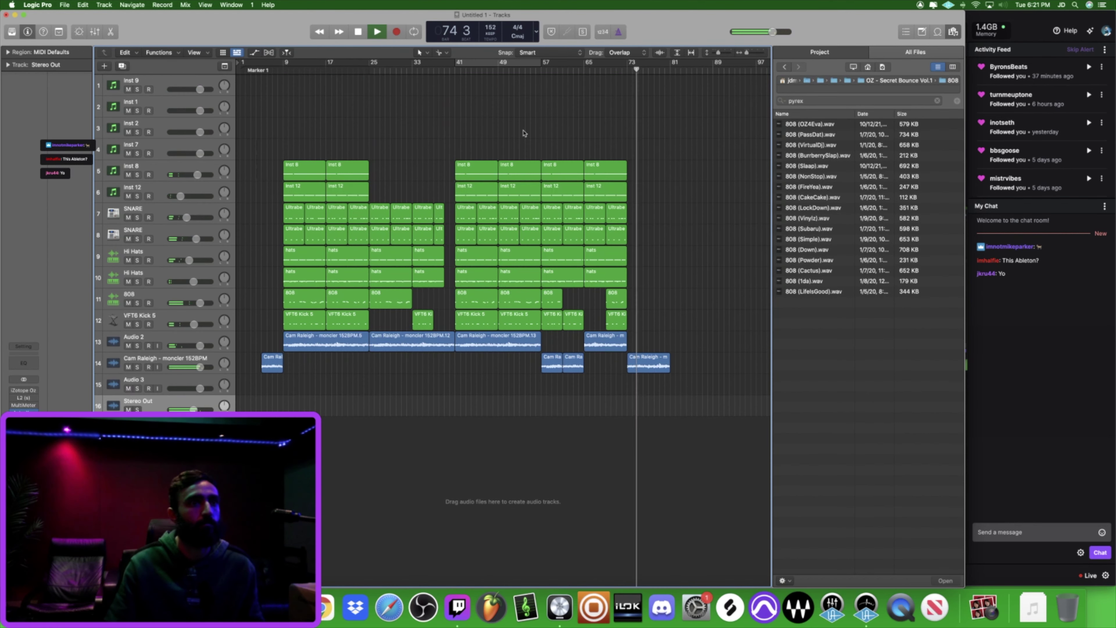
Step: Set the cycle range to bars 5–81 and open the Mixer
drag(659, 62, 263, 67)
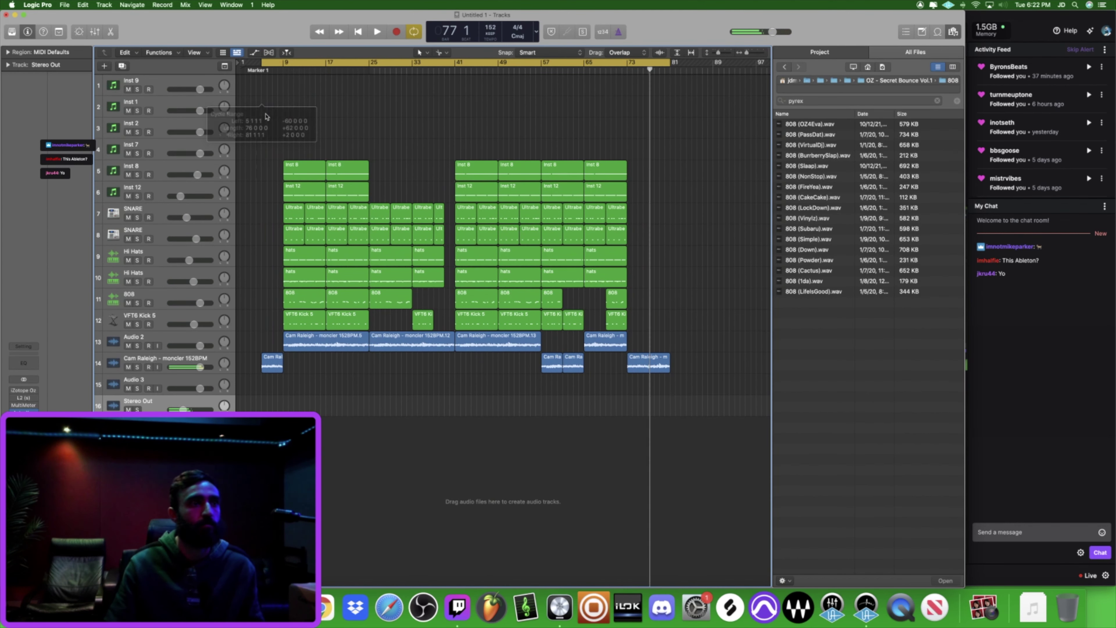
key(x)
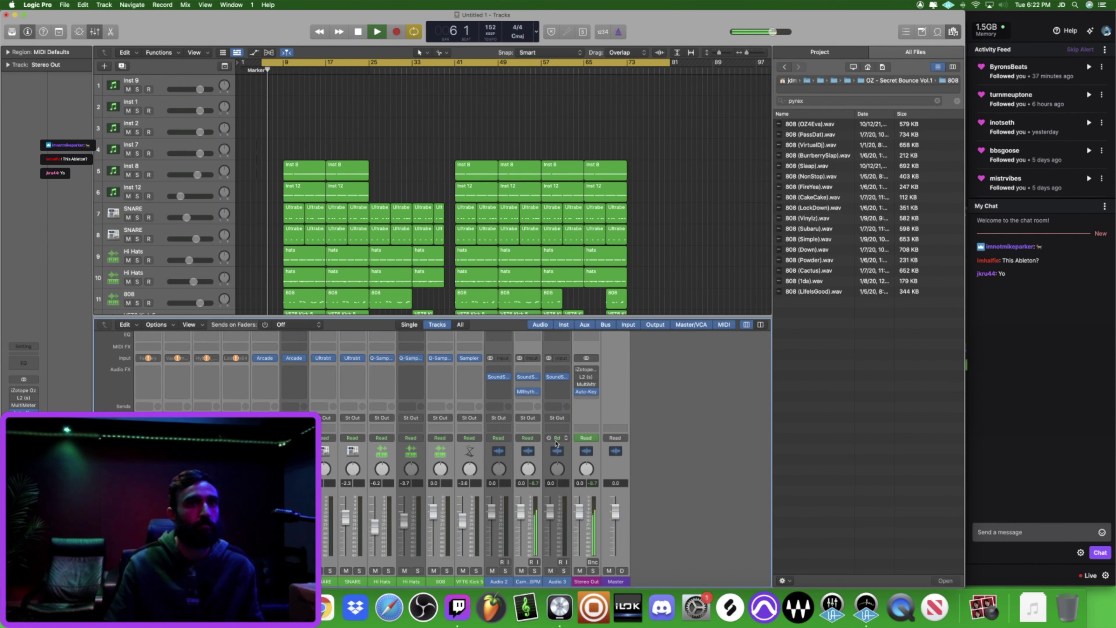
Step: Lower all instrument and audio channel faders together by about 9 dB, and trim the 808 to -9.6 dB
shift+click(558, 442)
shift+click(488, 454)
shift+click(405, 450)
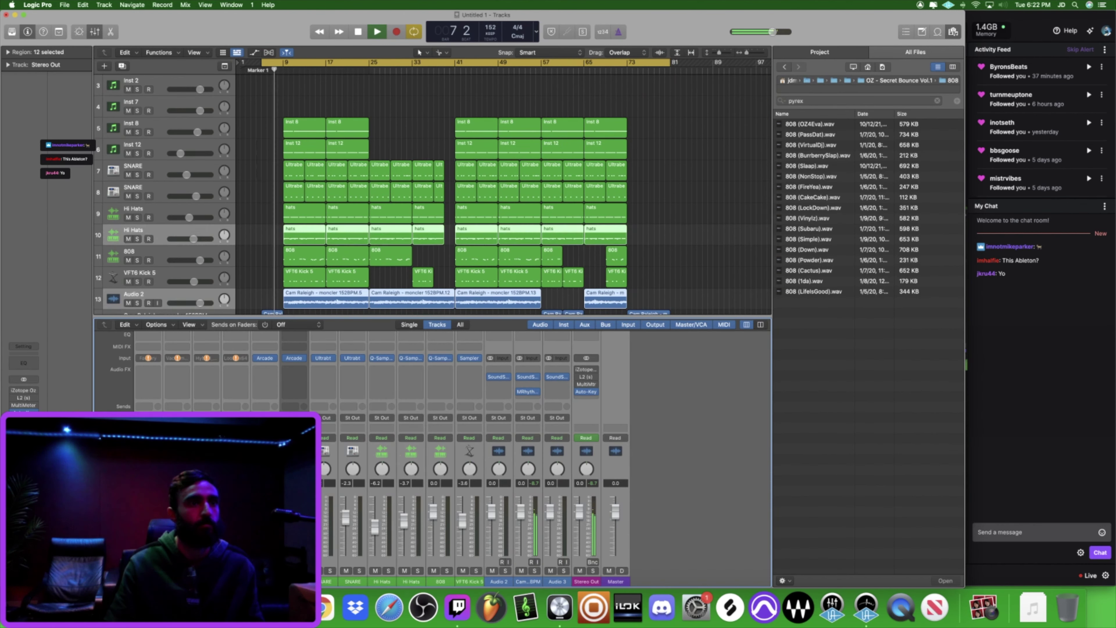
super+click(294, 451)
scroll(555, 472, left, 2)
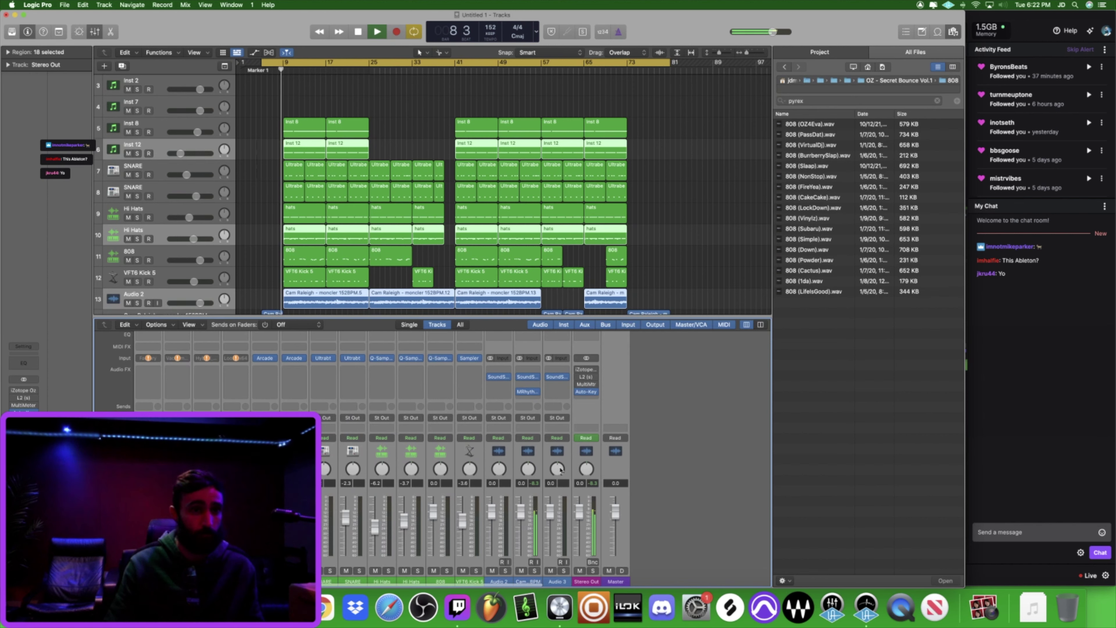
drag(617, 455, 592, 455)
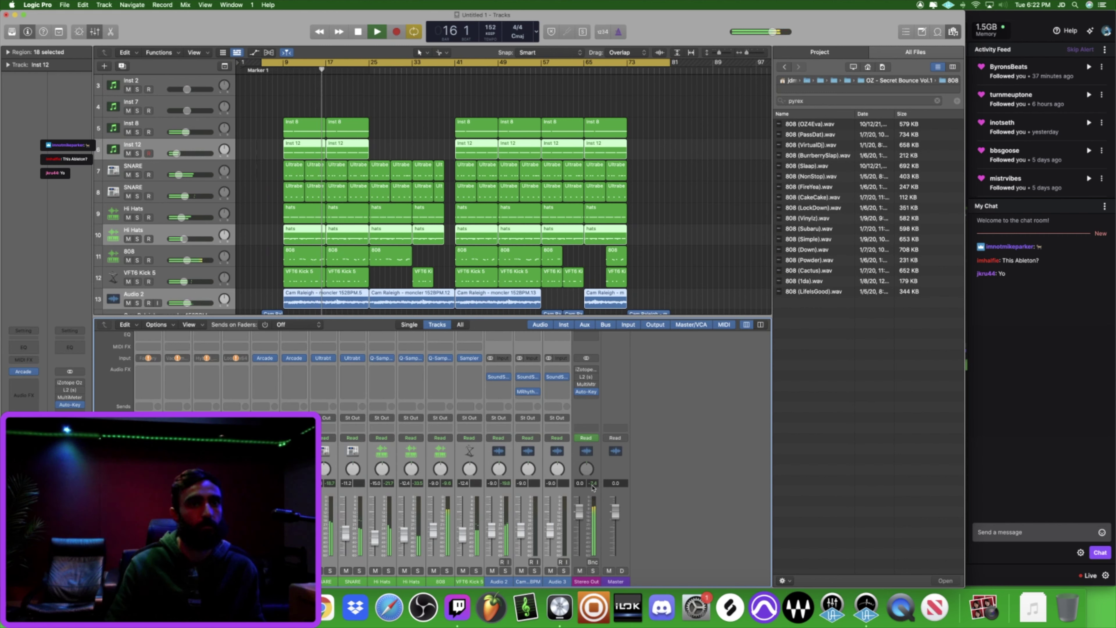
click(207, 233)
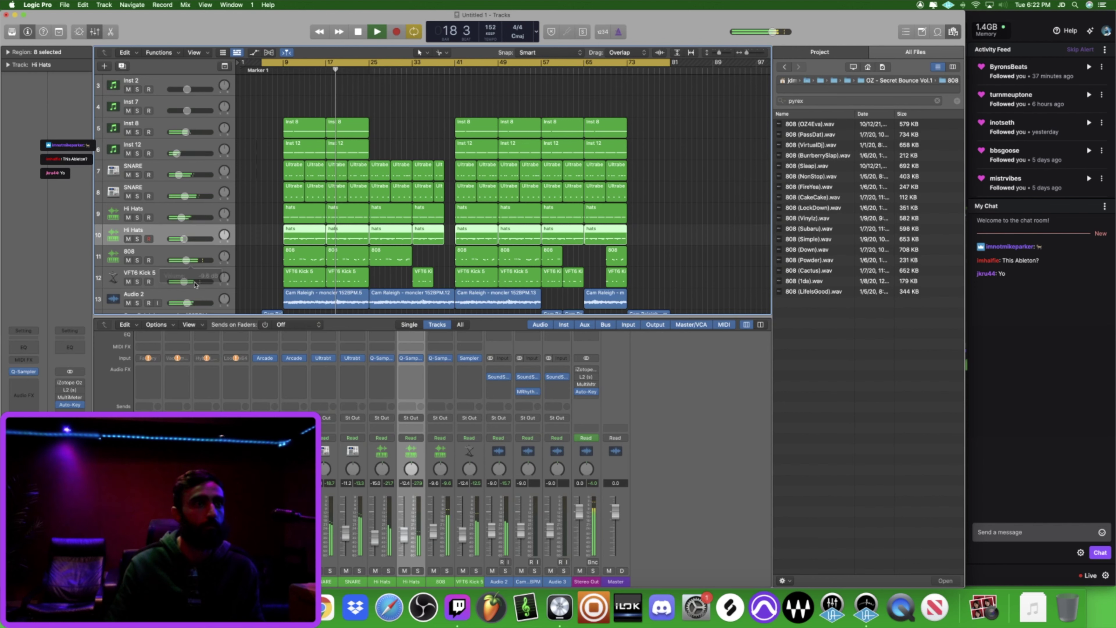
Step: Remove the Auto-Key plug-in from the Stereo Out channel
mouse_move(578, 370)
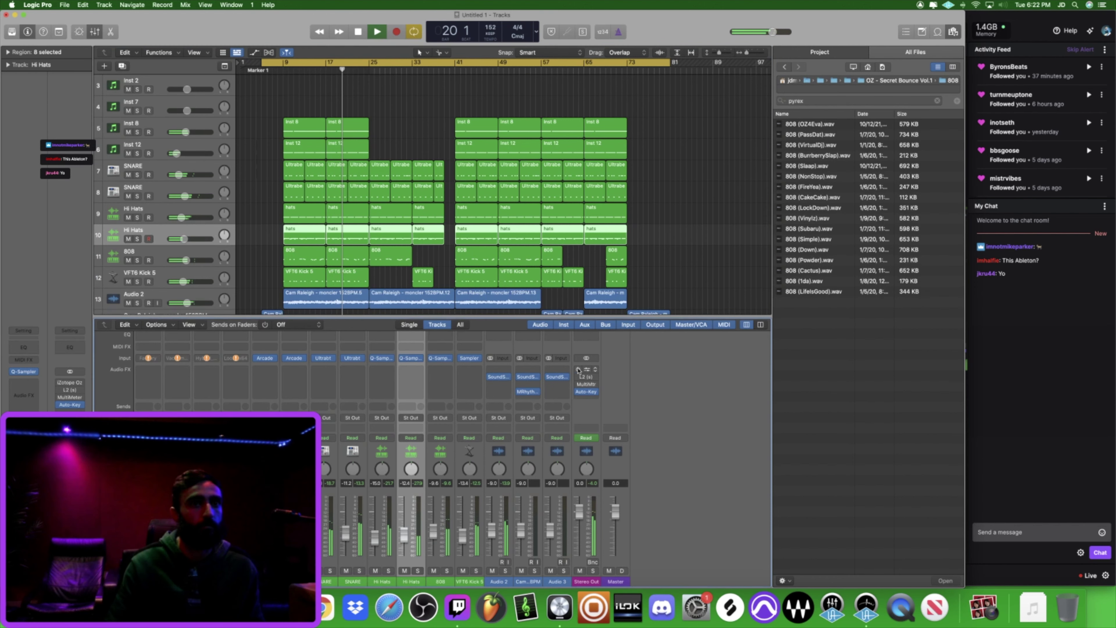
click(597, 392)
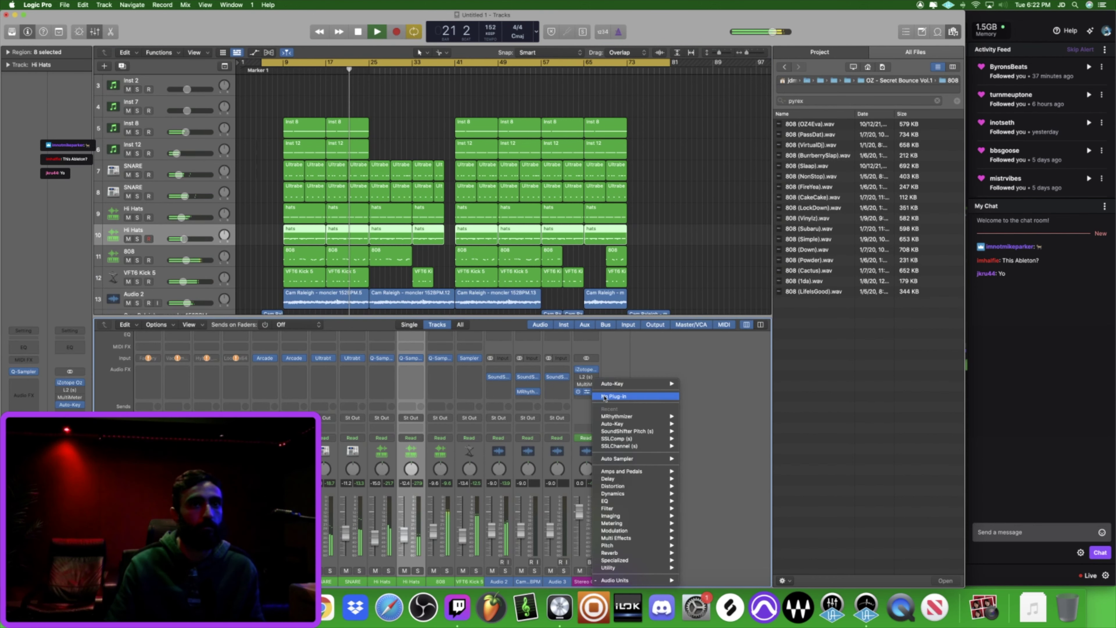
click(609, 396)
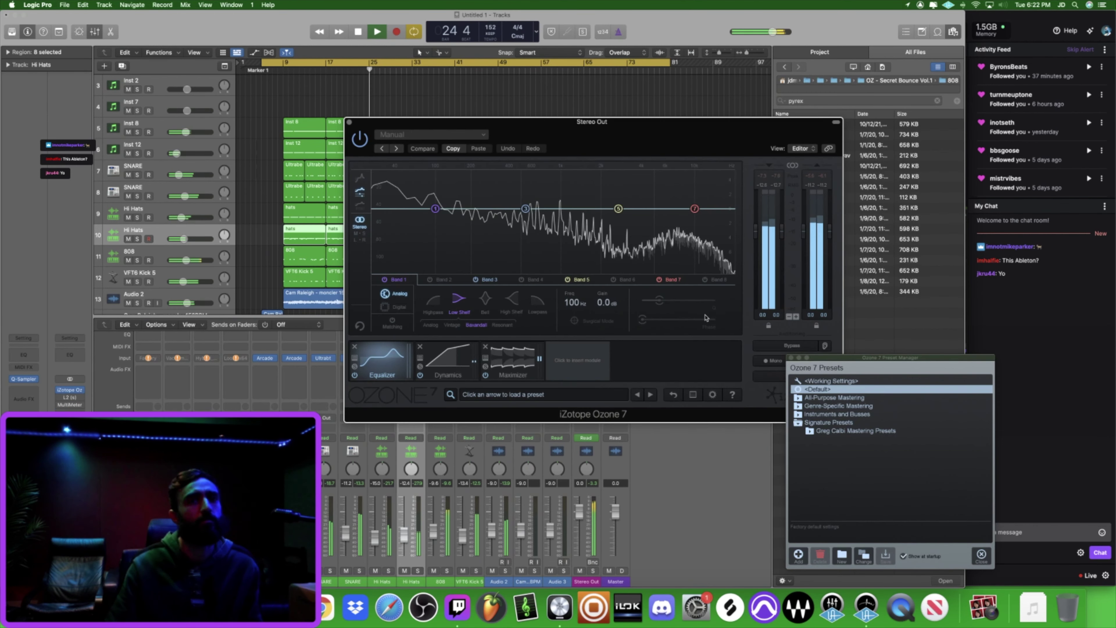
Step: Load the Smooth Hip-Hop preset from Ozone 7's Genre-Specific Mastering folder and close the Preset Manager
double_click(838, 406)
scroll(837, 454, down, 1)
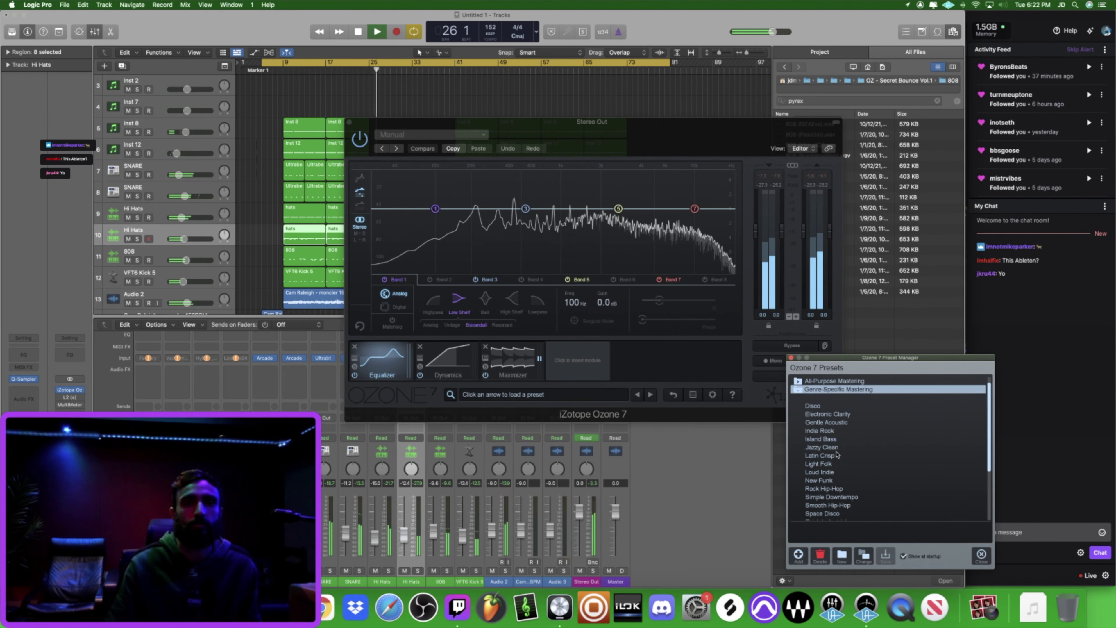
click(828, 505)
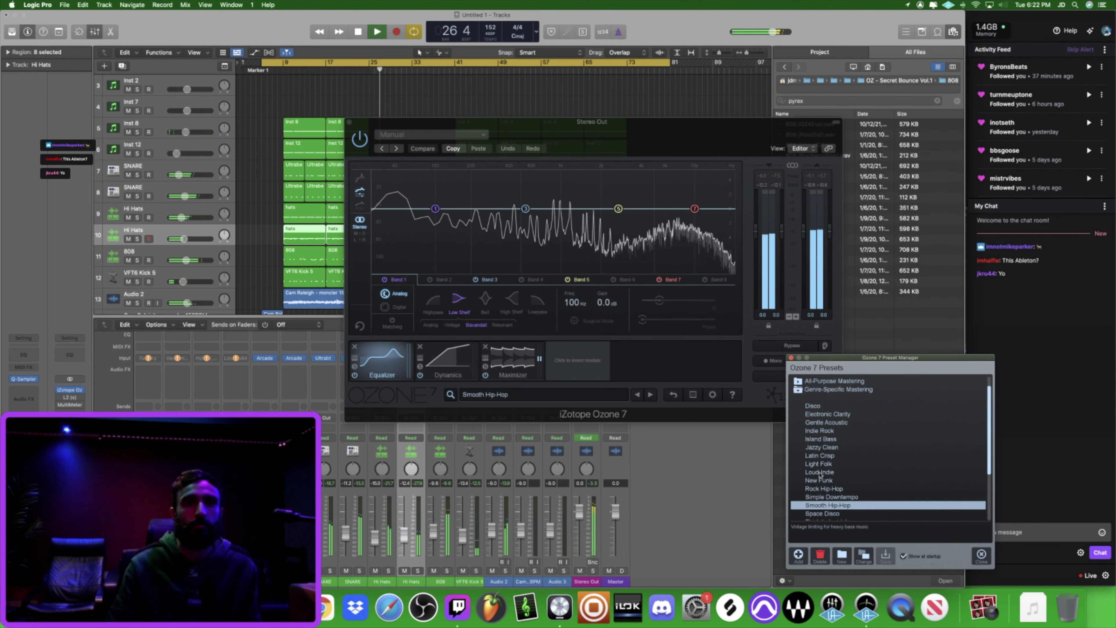
click(791, 357)
Step: Add a Maximizer module to the Ozone 7 chain and place it before the Vintage Limiter
click(513, 360)
click(577, 359)
click(589, 428)
drag(577, 360, 512, 359)
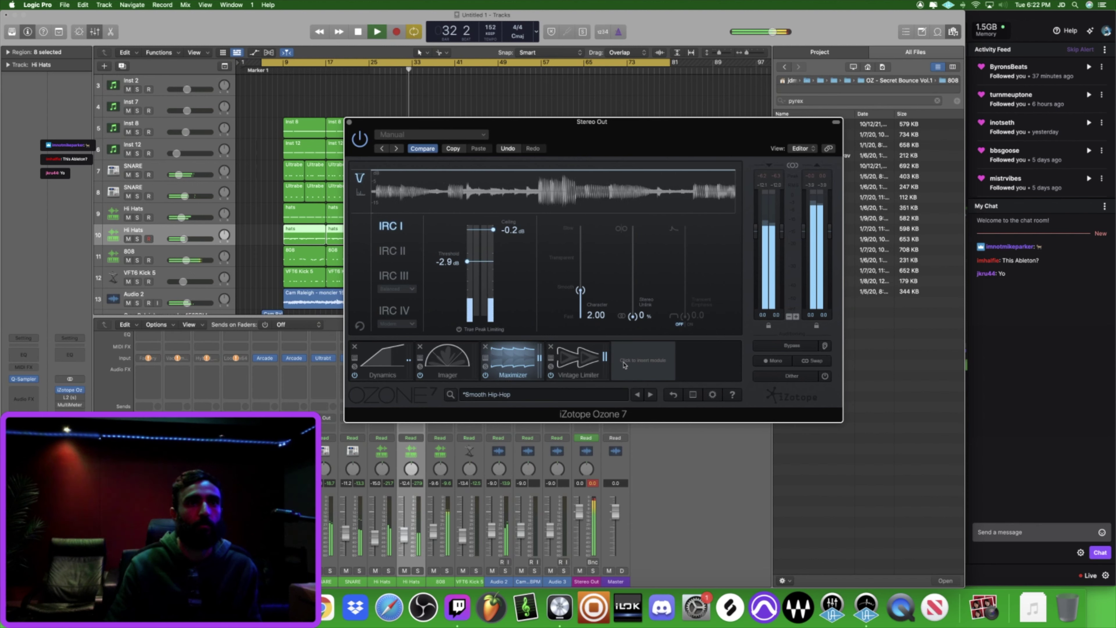
Step: Set the Vintage Limiter to Modern mode with a -0.1 dB ceiling and a -3.5 dB threshold
click(578, 359)
drag(575, 227, 575, 230)
click(414, 304)
click(593, 483)
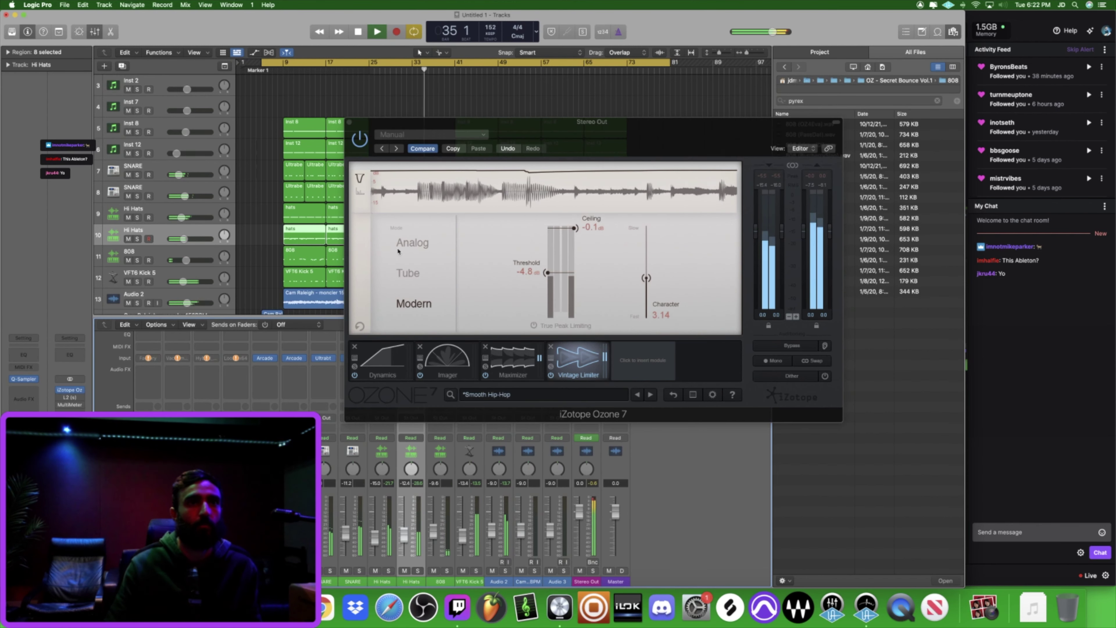
drag(553, 273, 550, 264)
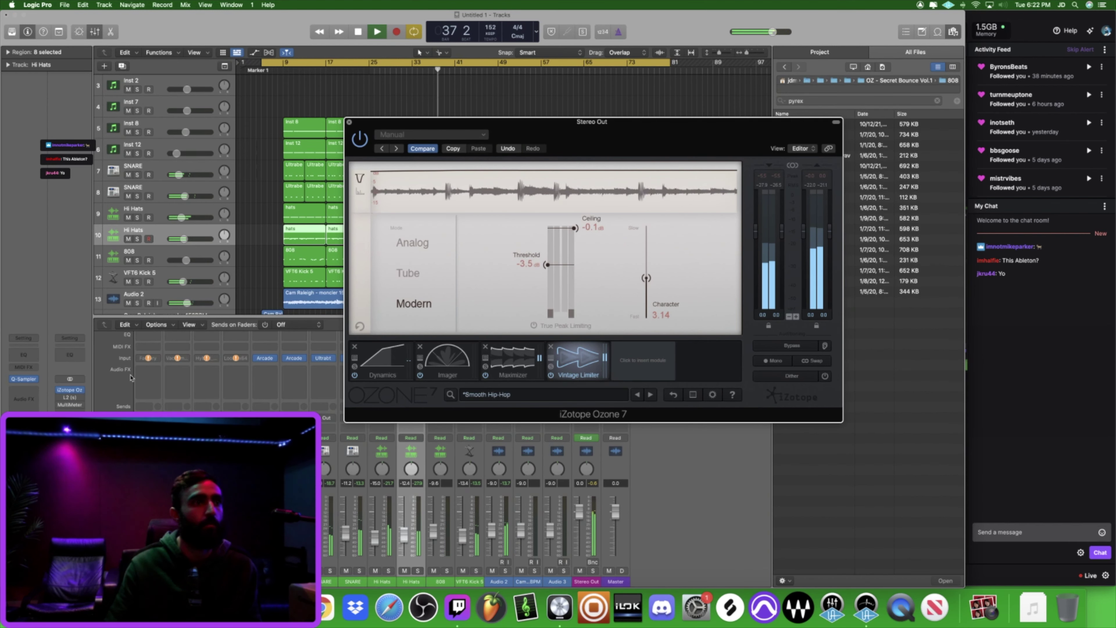
Step: Open the L2 (s) Ultramaximizer on the Stereo Out channel
click(69, 395)
click(70, 397)
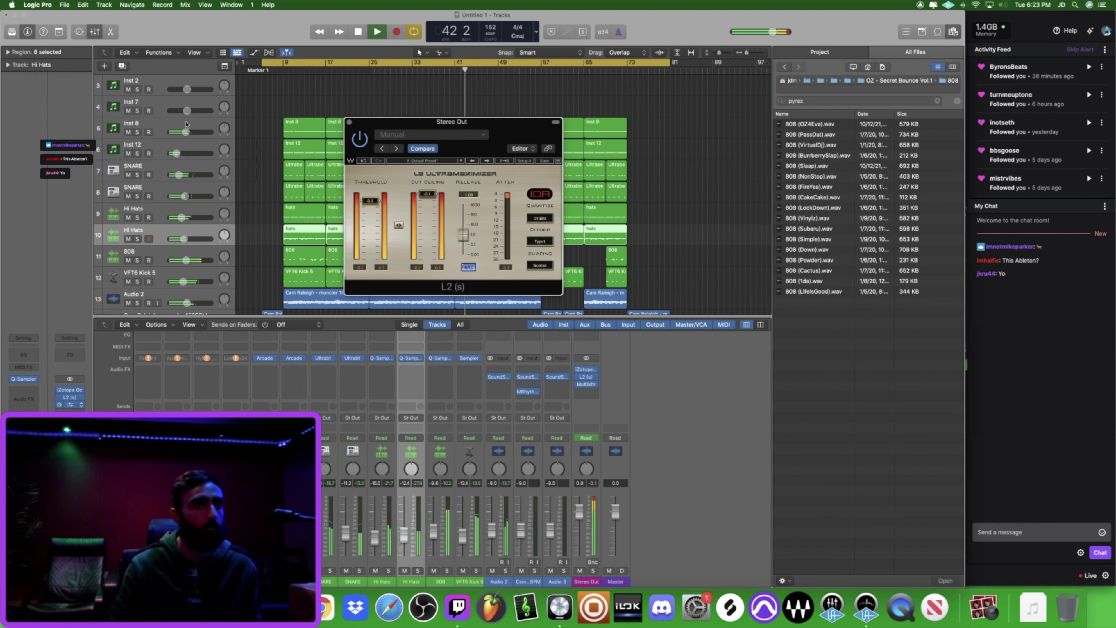
Step: Fine-tune the L2 threshold on the Stereo Out while checking loudness in the MultiMeter, and close both plug-in windows
drag(541, 131, 425, 232)
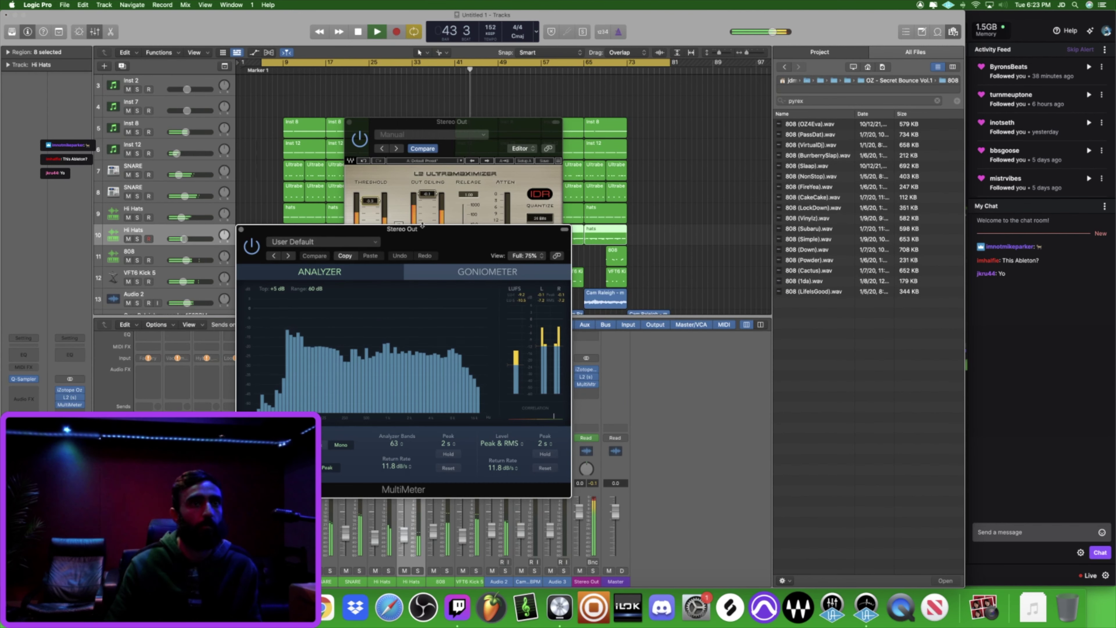
click(370, 213)
click(544, 303)
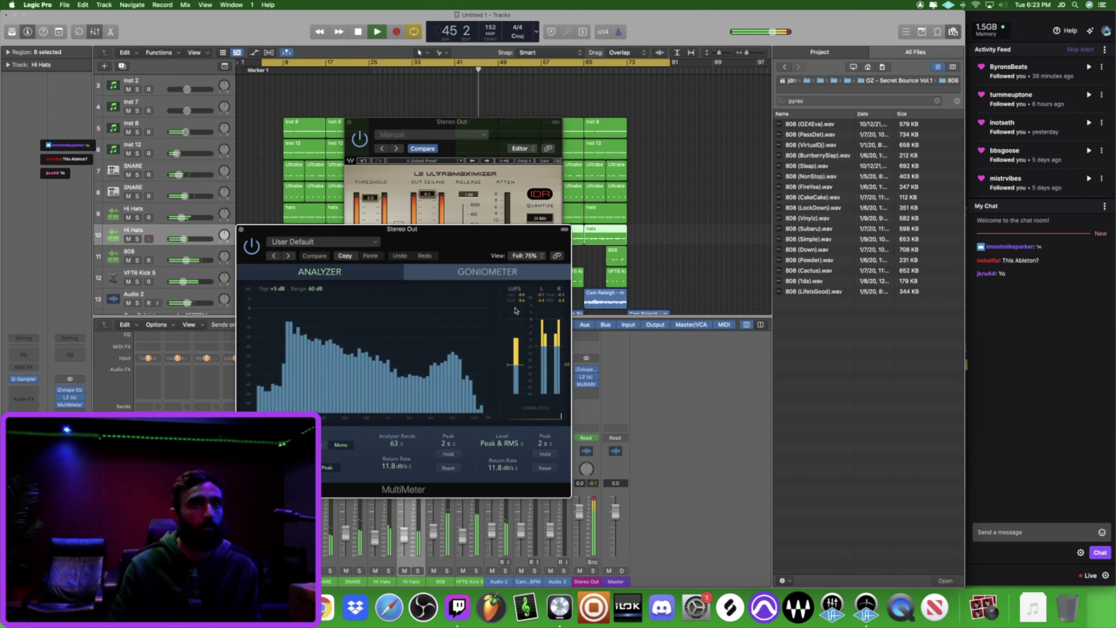
click(387, 195)
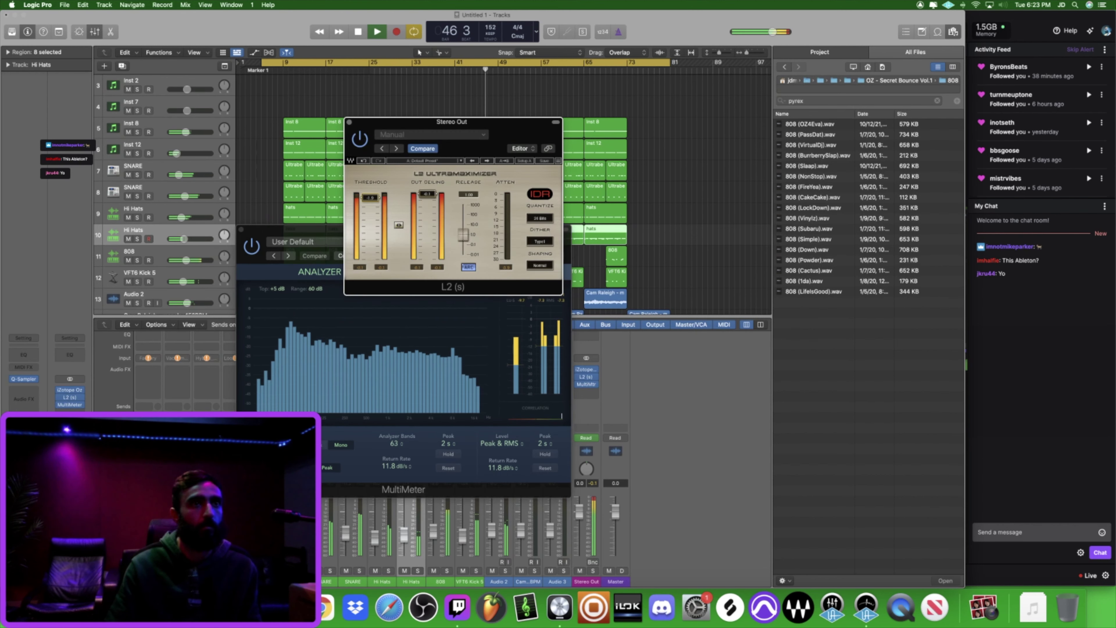
click(542, 304)
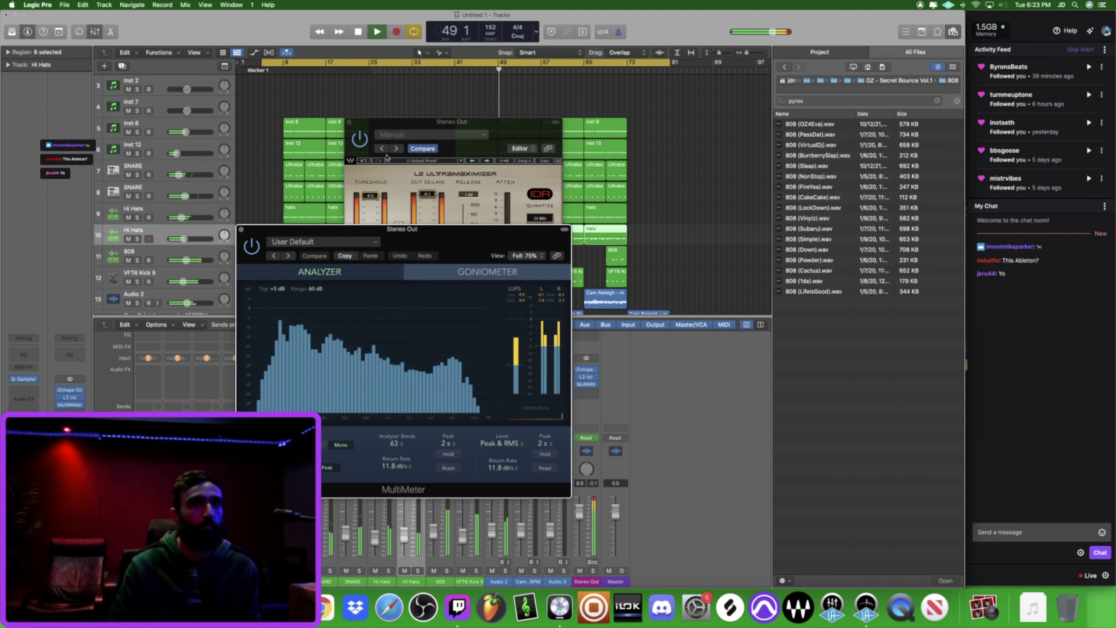
click(360, 185)
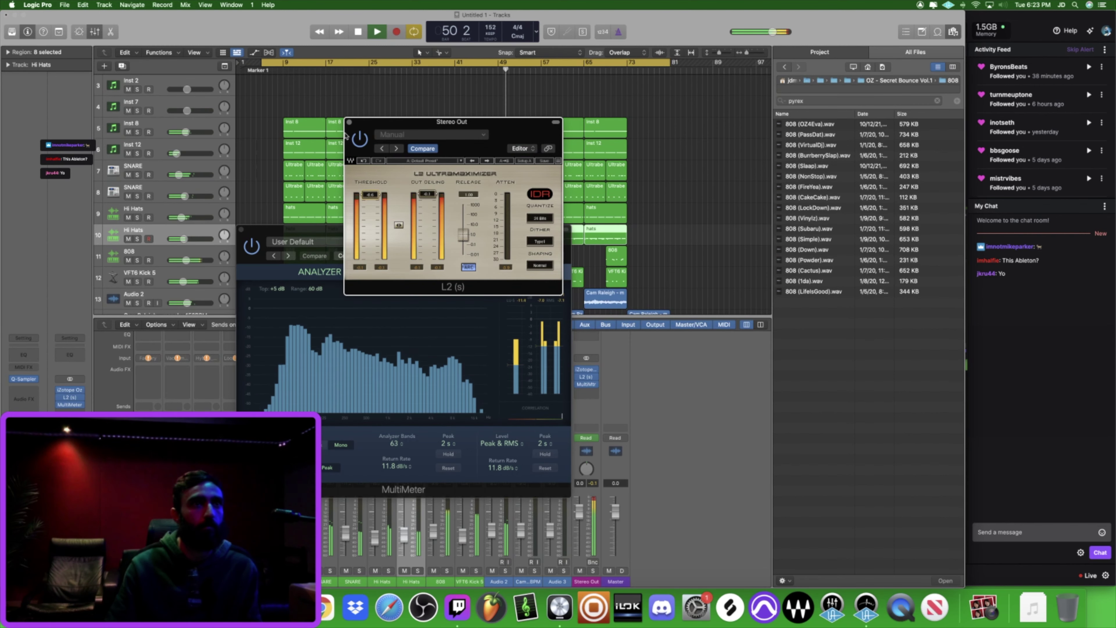
click(349, 121)
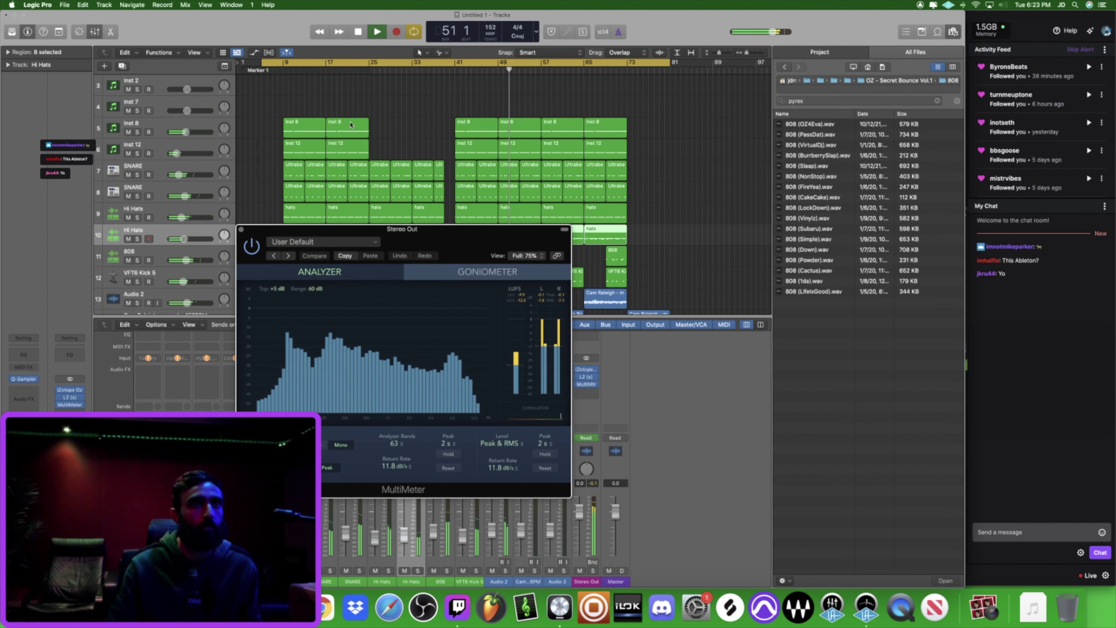
click(241, 229)
click(237, 238)
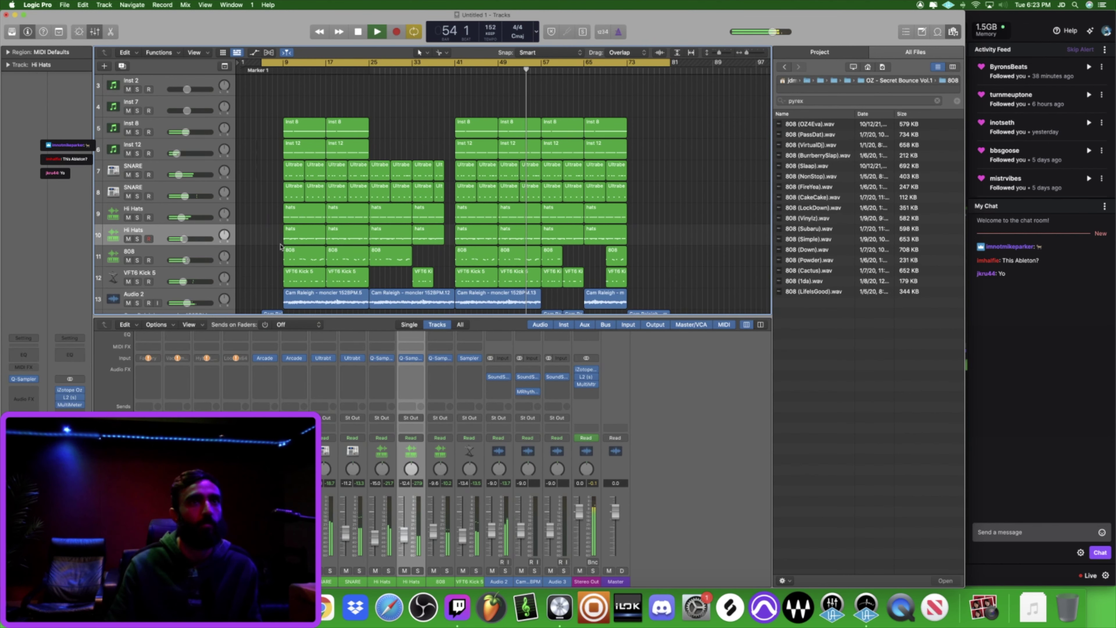
Step: Save the project under a Moncler 152bpm title with the producer credits, and start bouncing the song
scroll(281, 244, down, 3)
scroll(349, 242, up, 3)
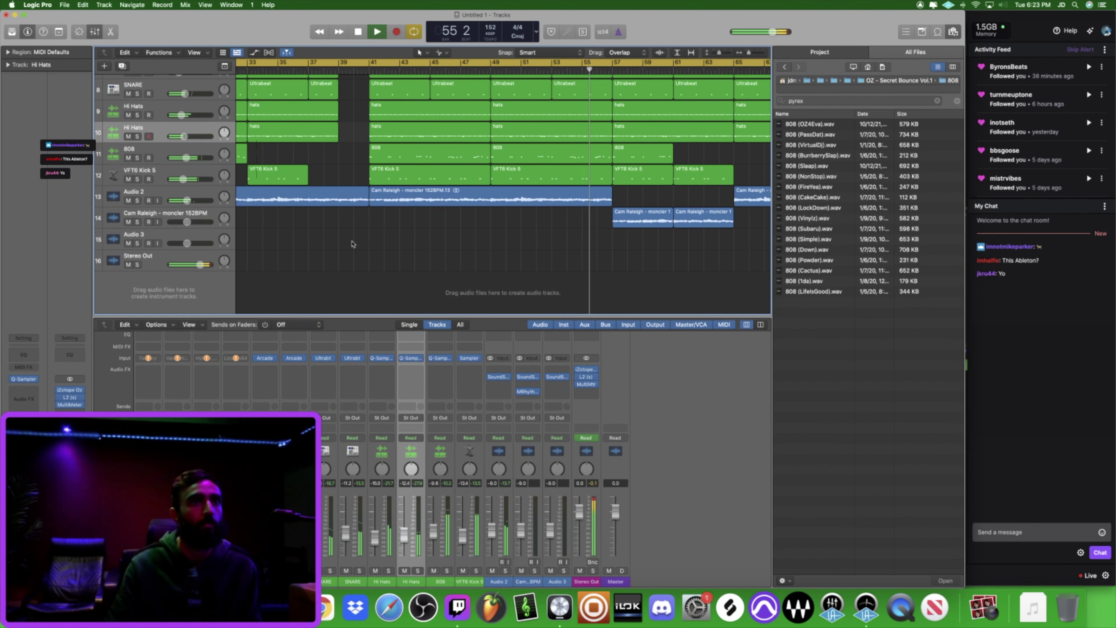
key(super+s)
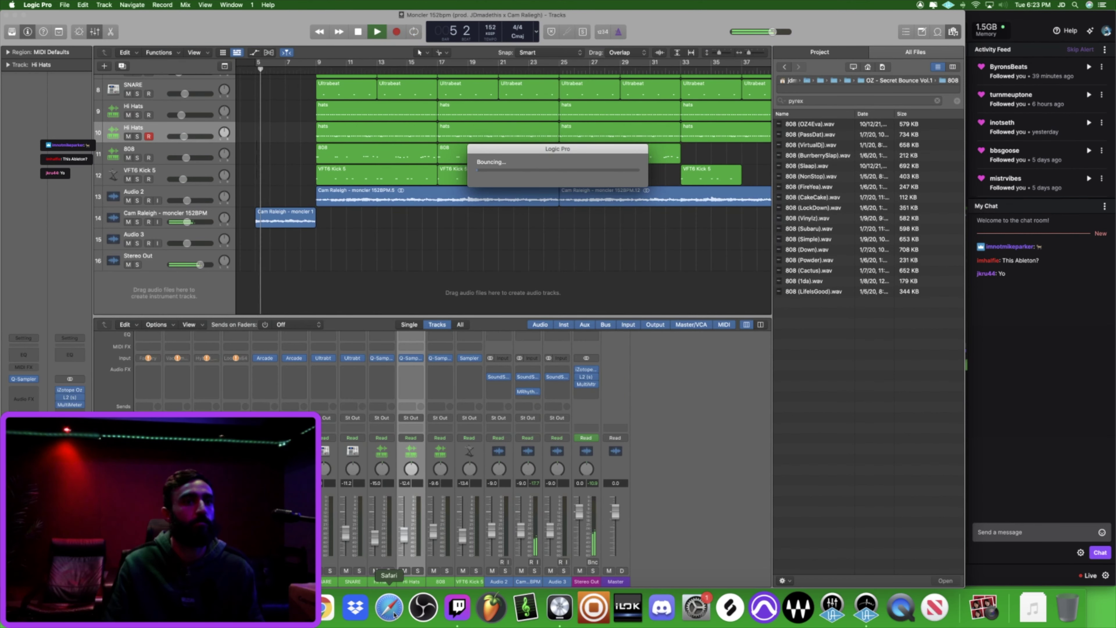
right_click(350, 613)
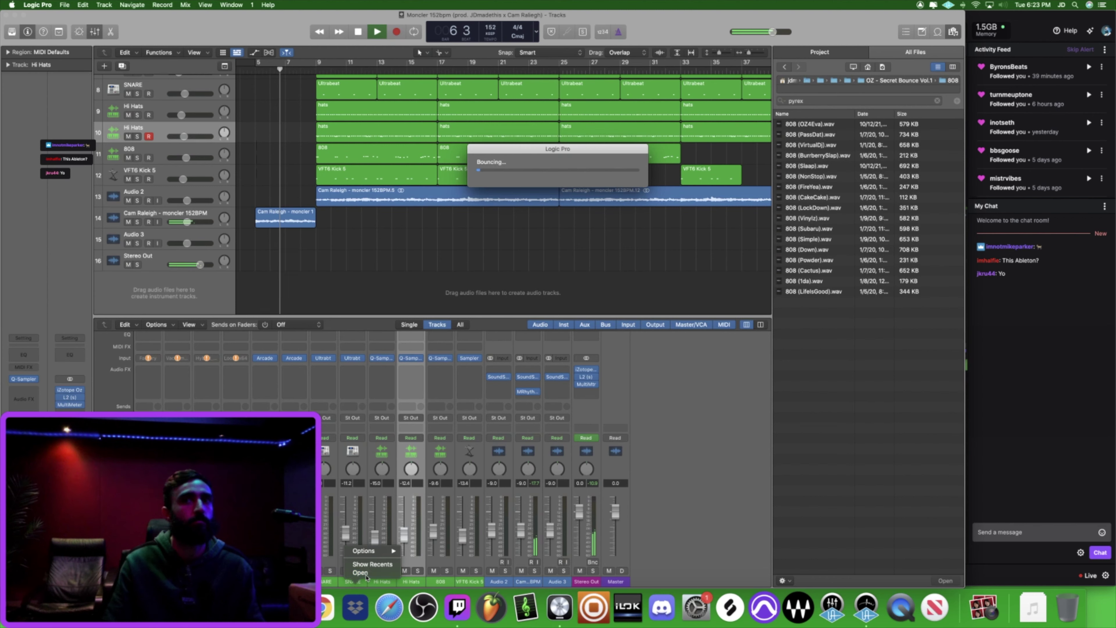
click(499, 291)
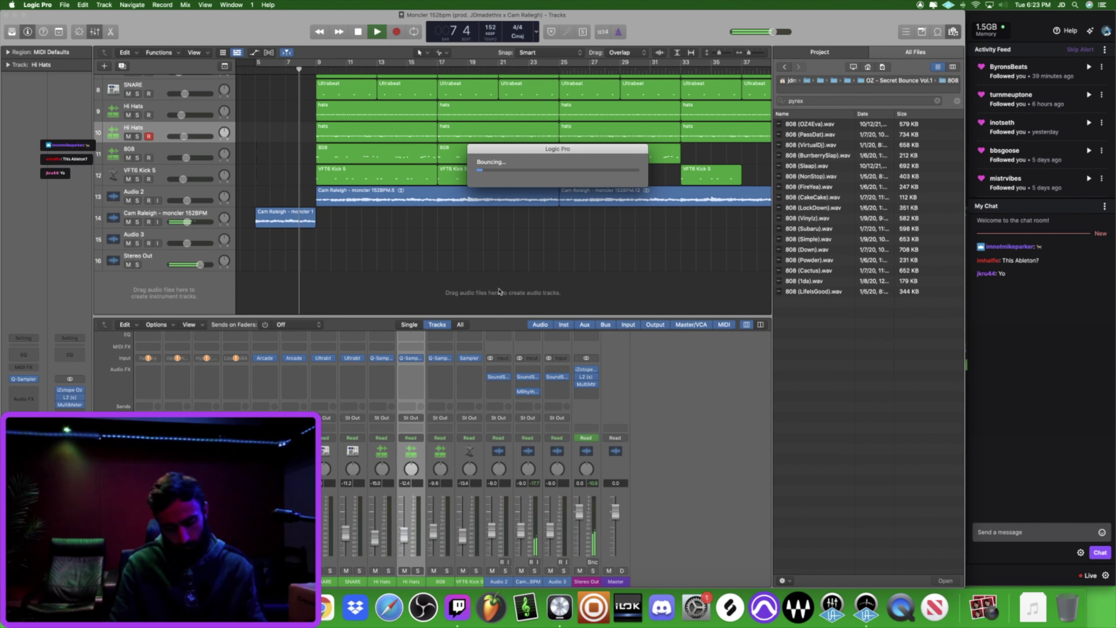